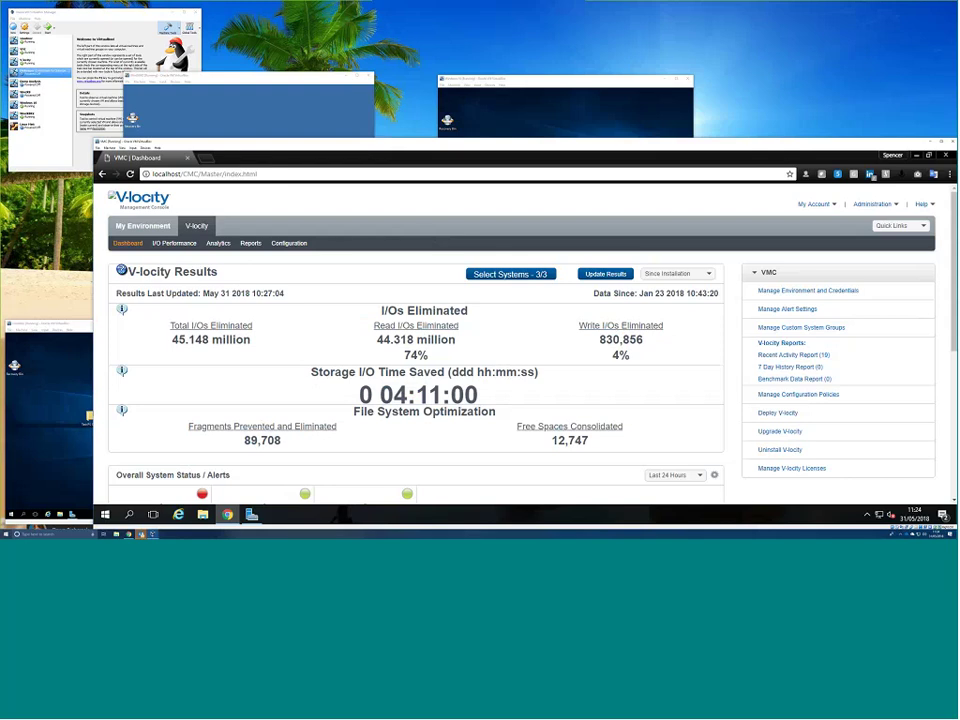
Open the help page explaining the Storage I/O Time Saved result, read it and return to the dashboard.
{"action": "left_click_drag", "start_coordinate": [525, 142], "coordinate": [476, 92]}
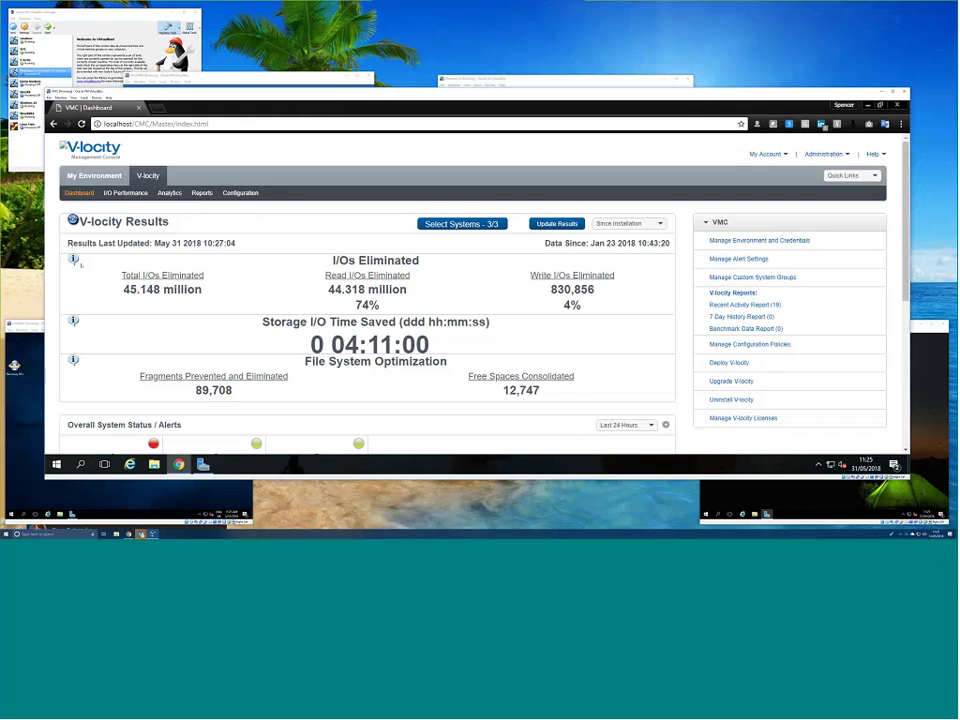
{"action": "mouse_move", "coordinate": [73, 260]}
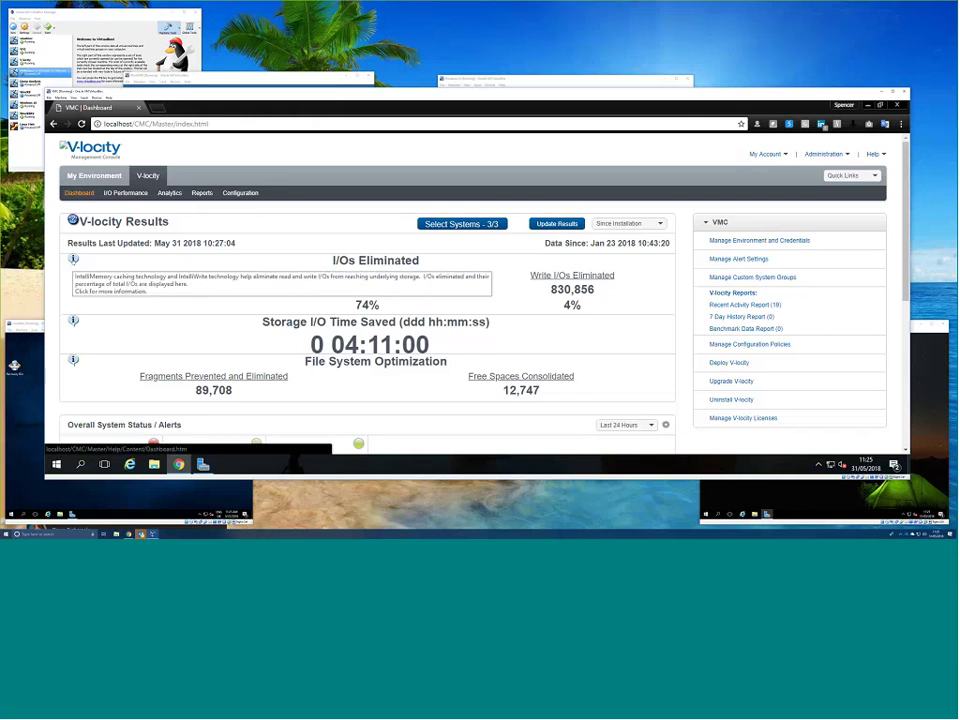
{"action": "mouse_move", "coordinate": [73, 321]}
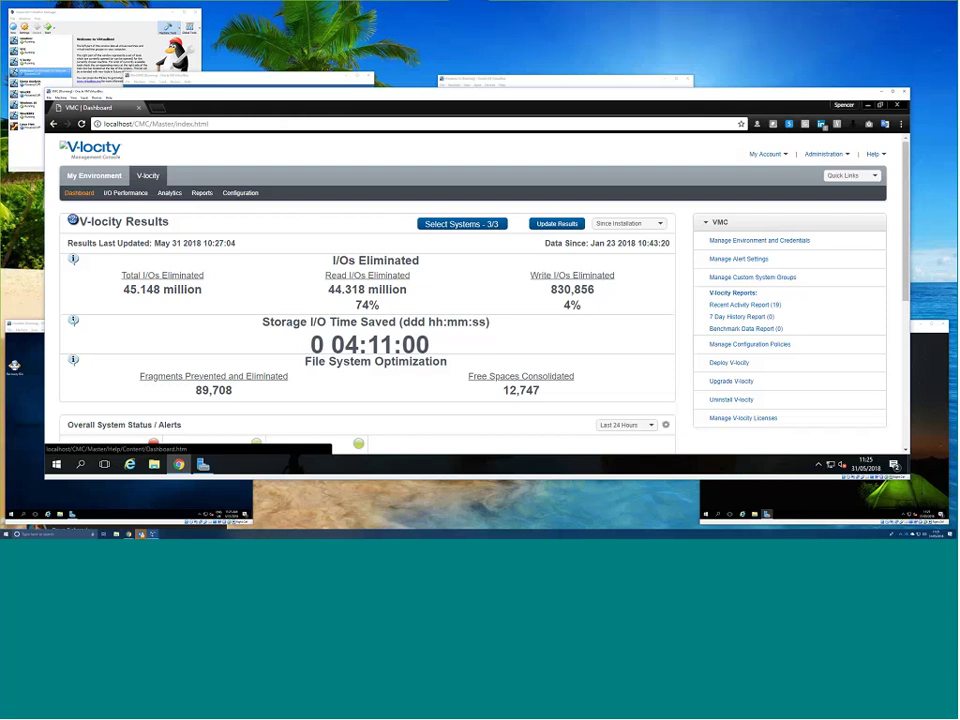
{"action": "left_click", "coordinate": [73, 321]}
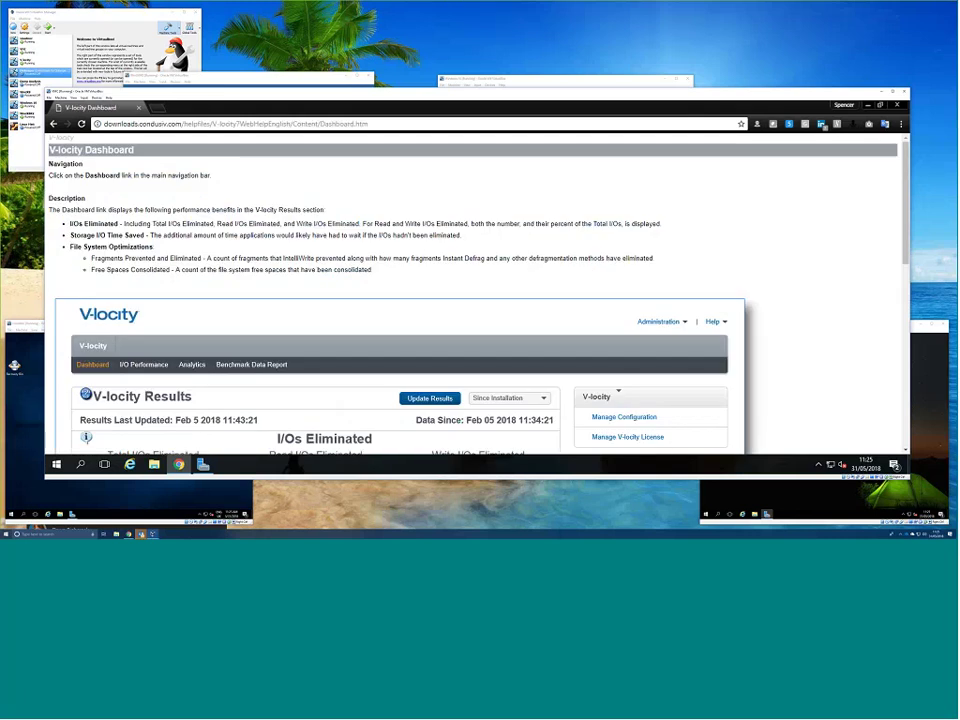
{"action": "scroll", "coordinate": [618, 391], "scroll_direction": "down", "scroll_amount": 10}
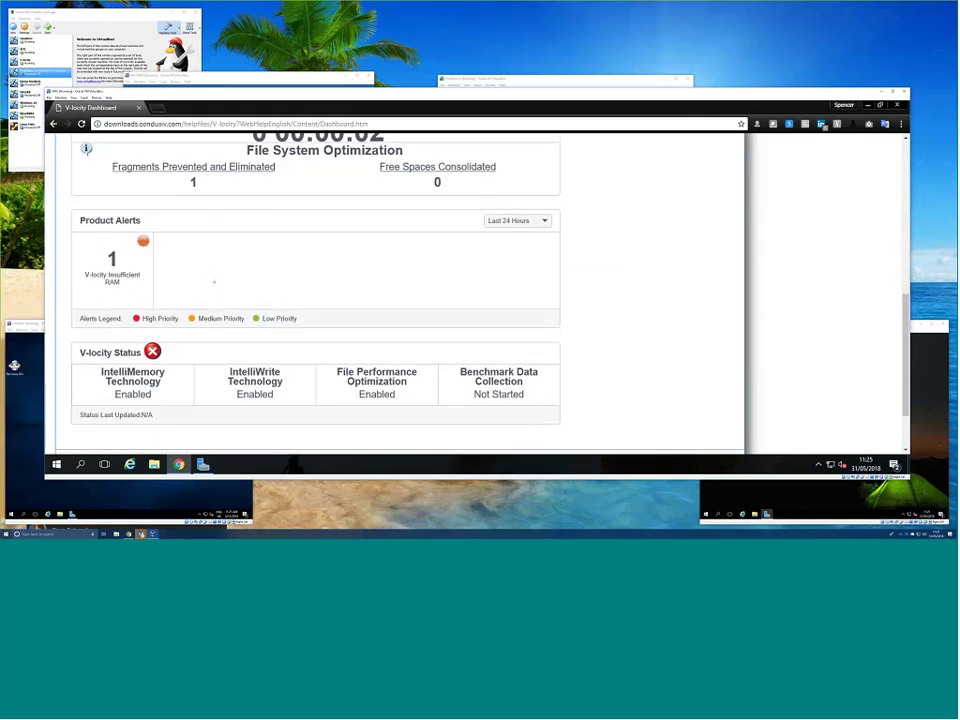
{"action": "scroll", "coordinate": [618, 391], "scroll_direction": "up", "scroll_amount": 10}
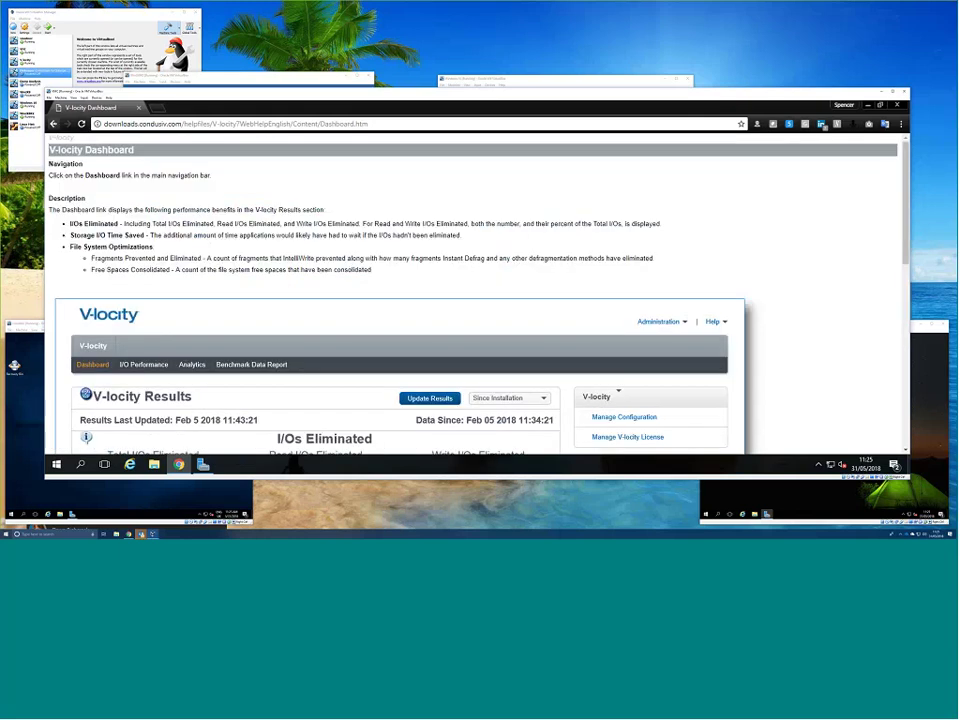
{"action": "key", "text": "alt+Left"}
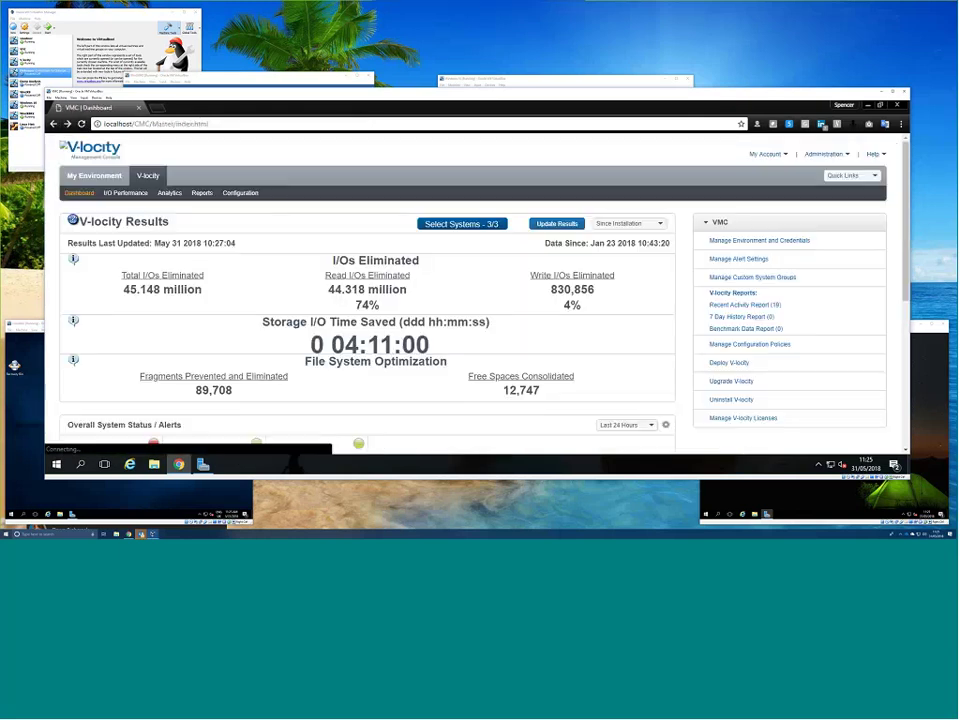
Review the Overall System Status / Alerts and Job Queue sections of the V-locity dashboard.
{"action": "mouse_move", "coordinate": [73, 321]}
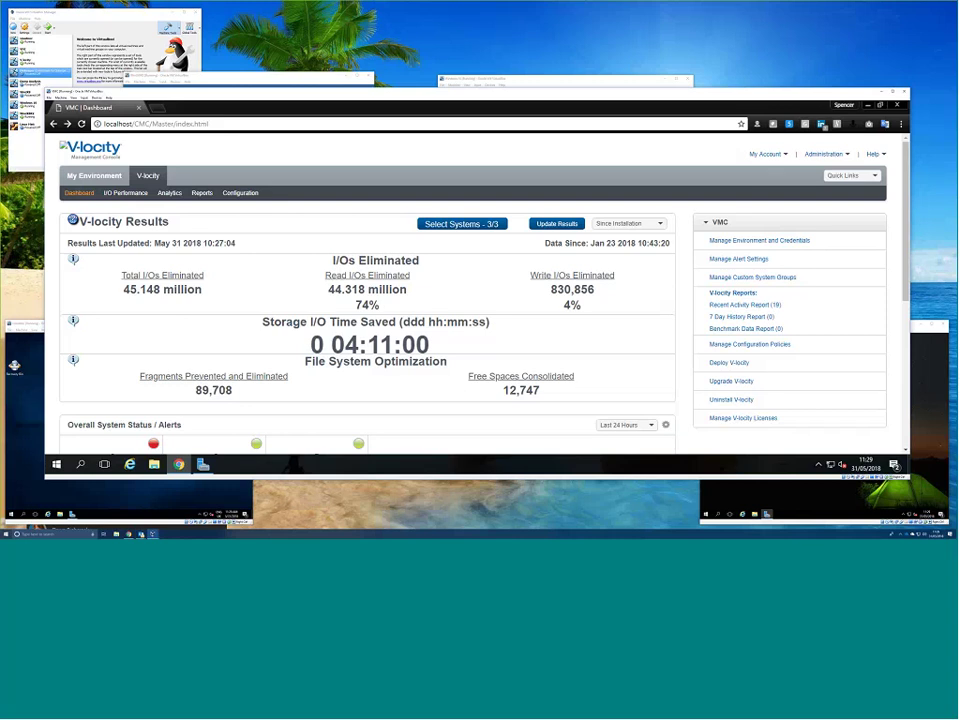
{"action": "scroll", "coordinate": [375, 319], "scroll_direction": "down", "scroll_amount": 4}
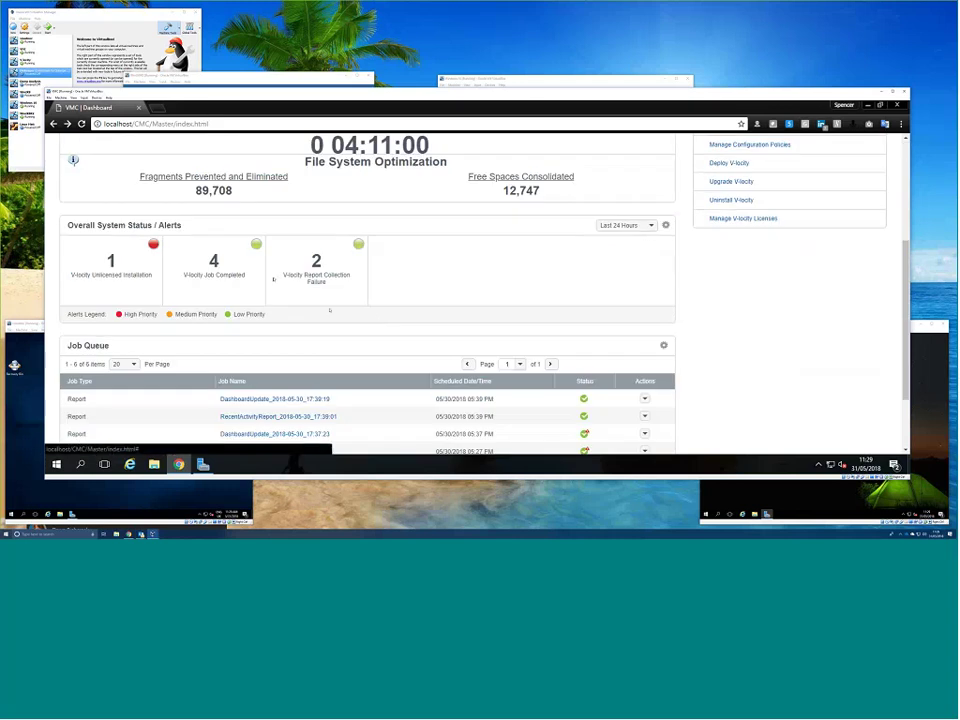
{"action": "scroll", "coordinate": [329, 311], "scroll_direction": "down", "scroll_amount": 2}
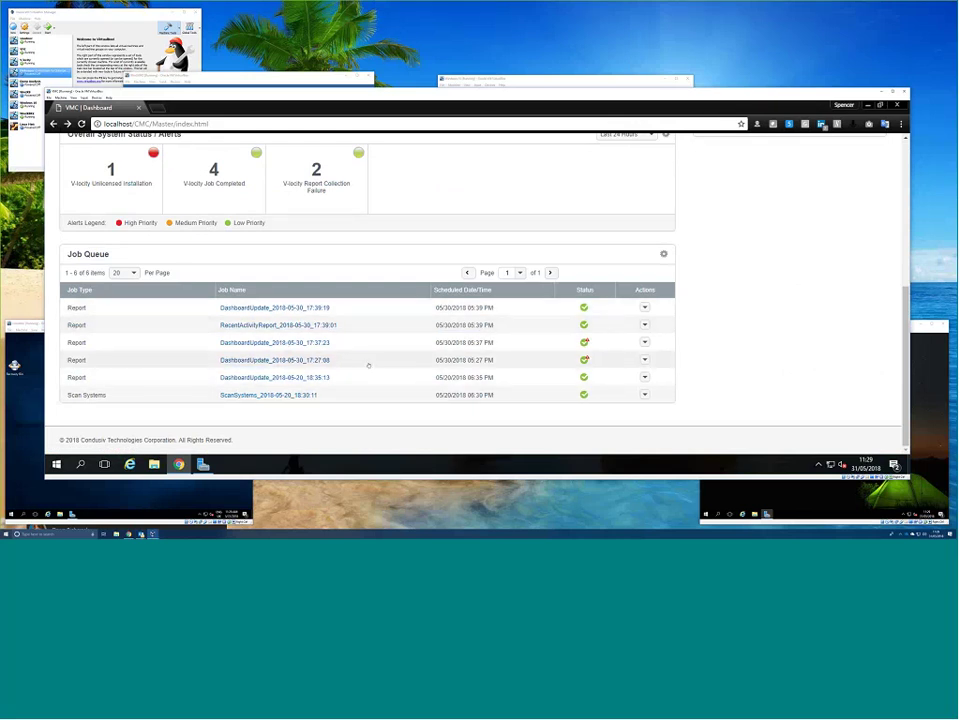
{"action": "scroll", "coordinate": [368, 366], "scroll_direction": "up", "scroll_amount": 6}
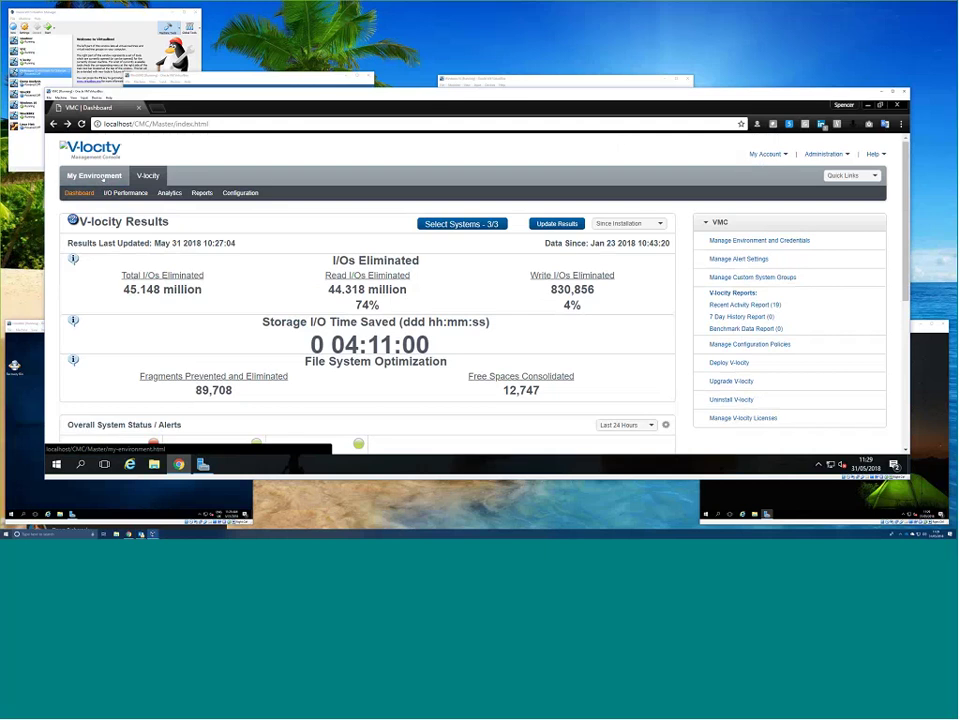
Show the systems of visudnoc.local in My Environment, sorted by %Reads Eliminated from highest to lowest.
{"action": "left_click", "coordinate": [103, 178]}
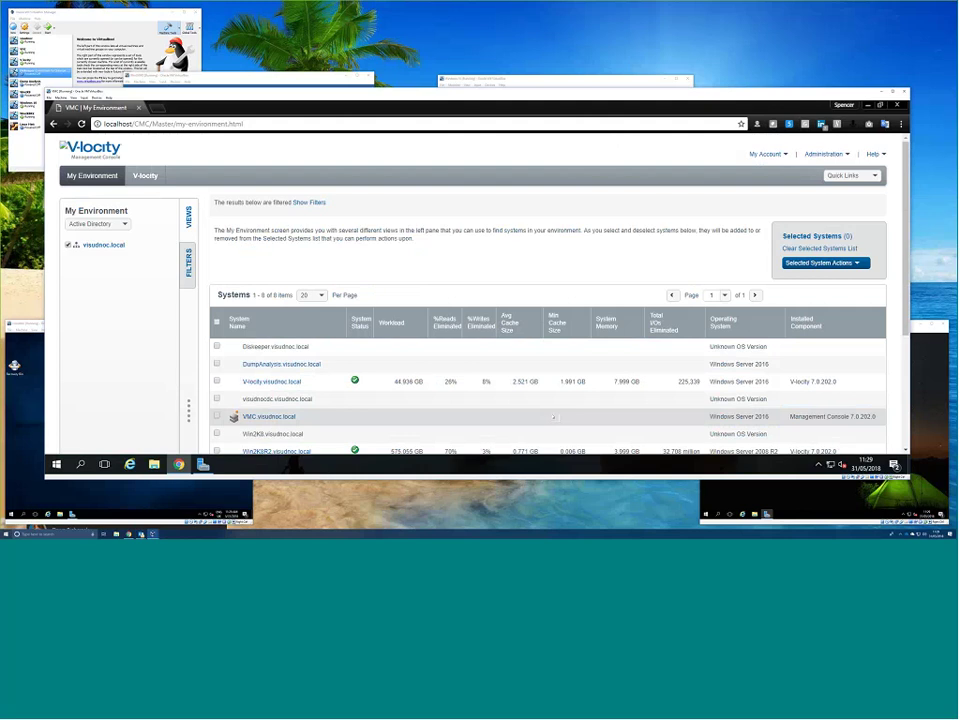
{"action": "scroll", "coordinate": [553, 416], "scroll_direction": "down", "scroll_amount": 2}
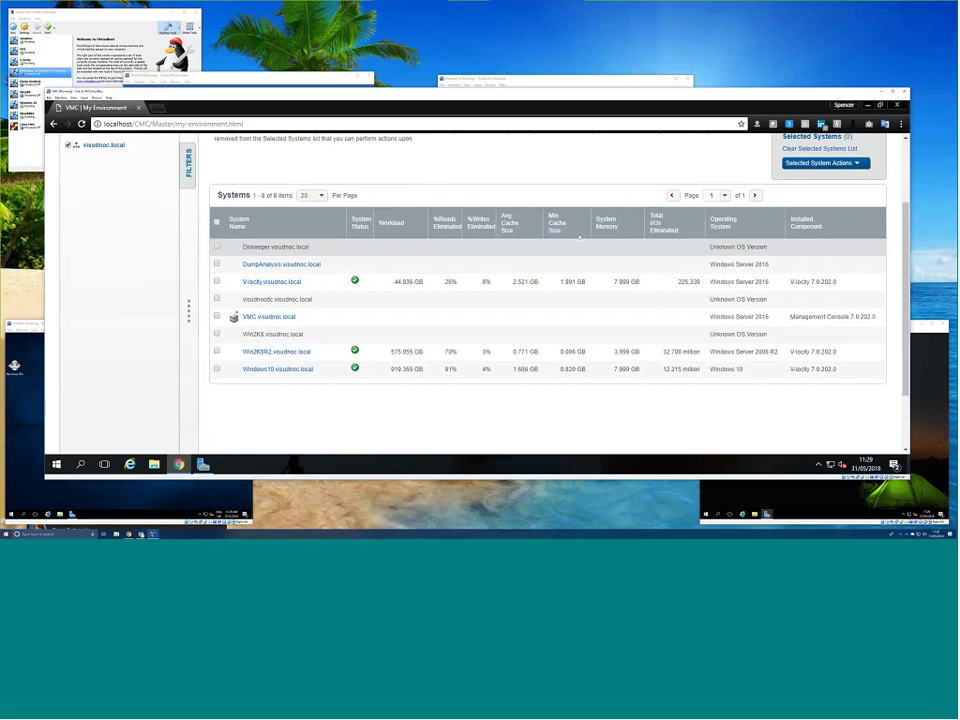
{"action": "left_click", "coordinate": [447, 224]}
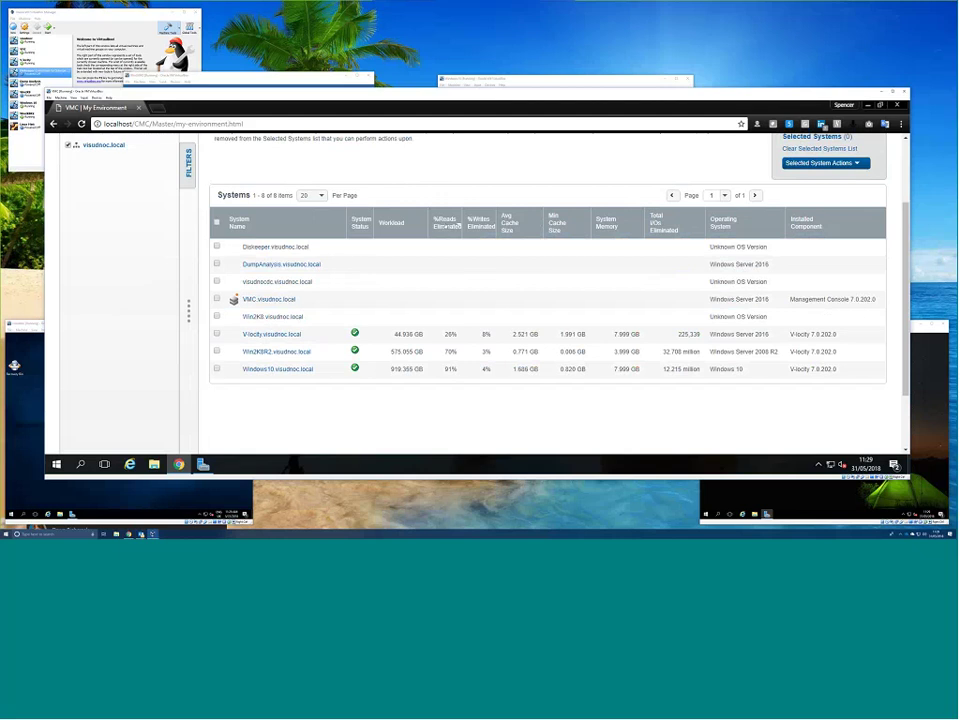
{"action": "left_click", "coordinate": [456, 236]}
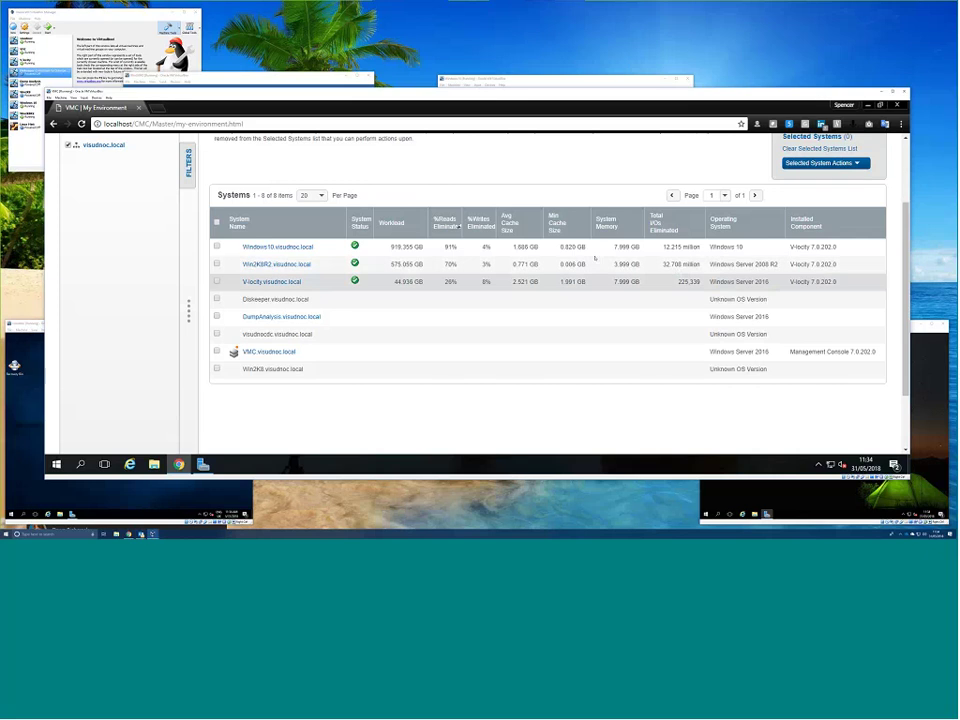
{"action": "scroll", "coordinate": [560, 280], "scroll_direction": "up", "scroll_amount": 2}
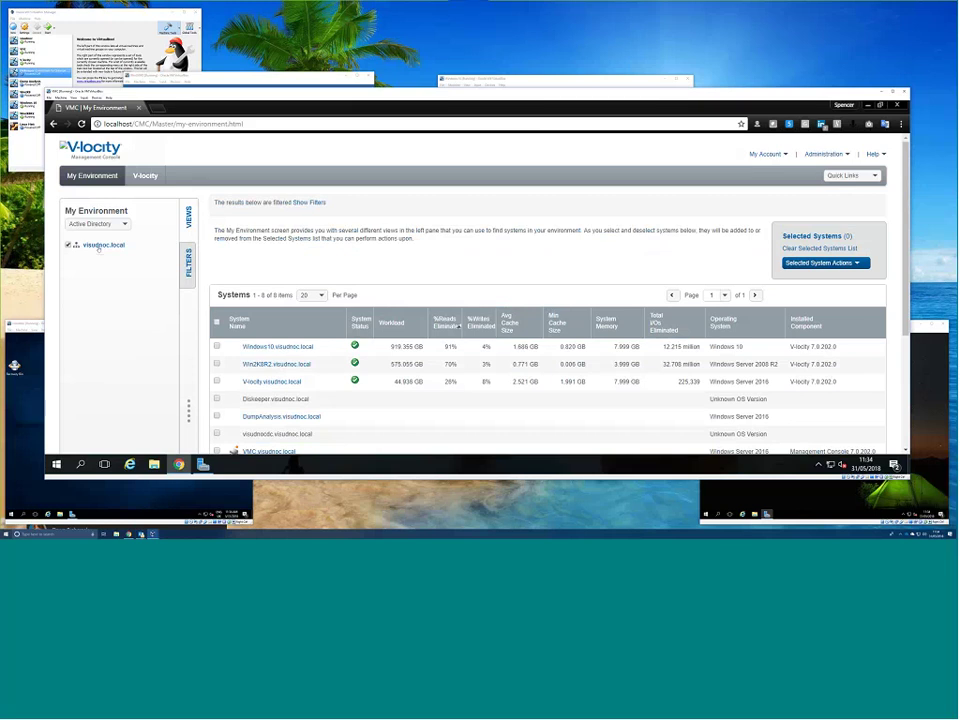
{"action": "left_click", "coordinate": [99, 248]}
Update the V-locity Results on the dashboard and view them for Last 24 Hours, Last 7 Days and Since Installation.
{"action": "left_click", "coordinate": [146, 176]}
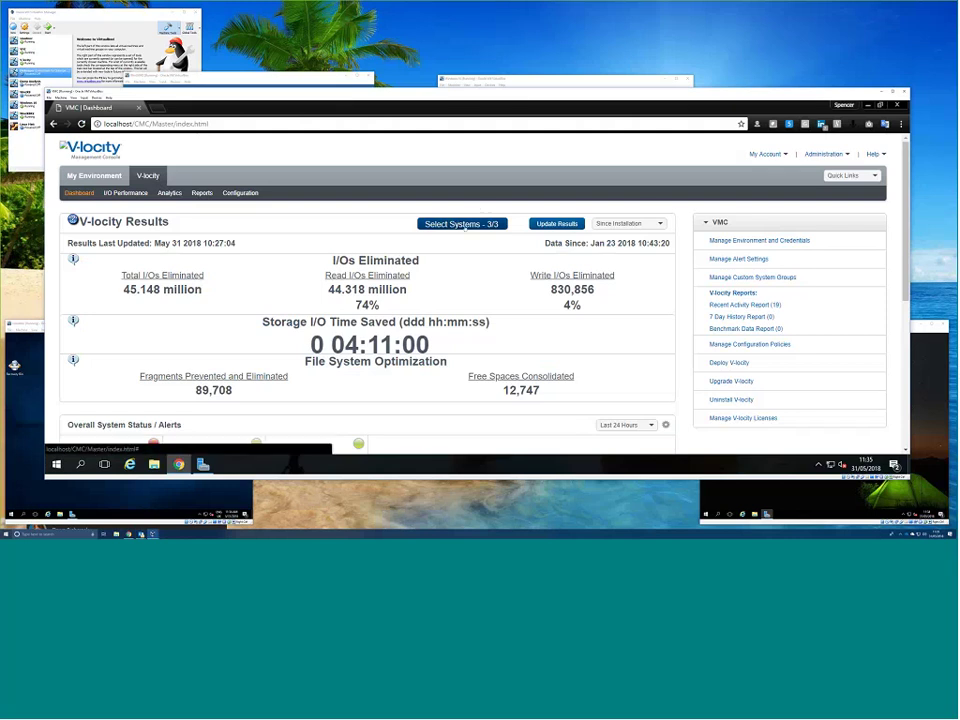
{"action": "left_click", "coordinate": [545, 226]}
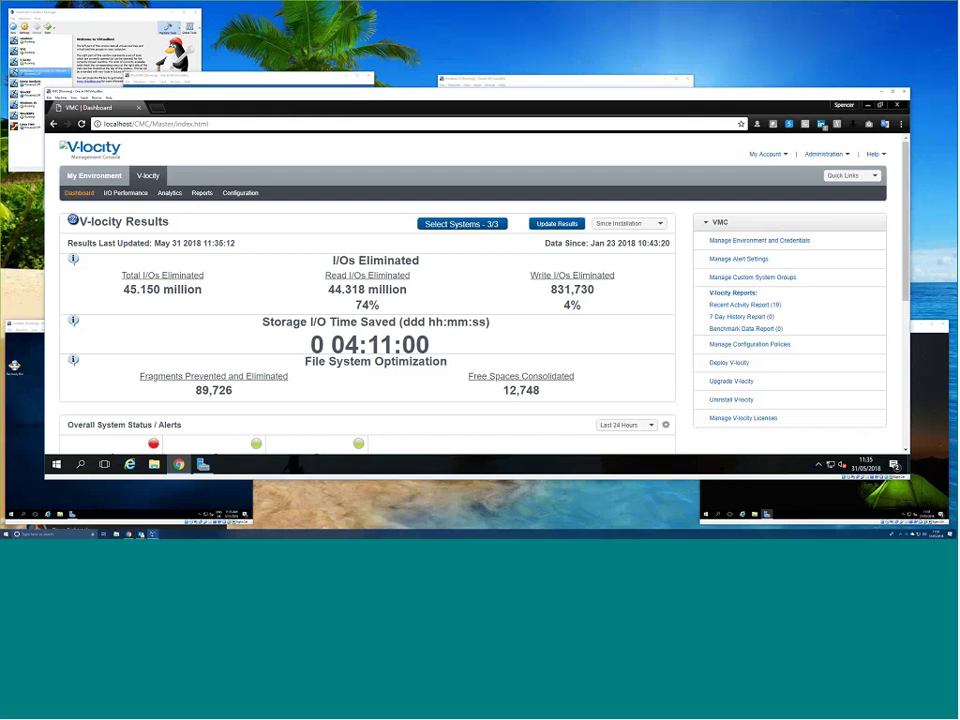
{"action": "left_click", "coordinate": [627, 224]}
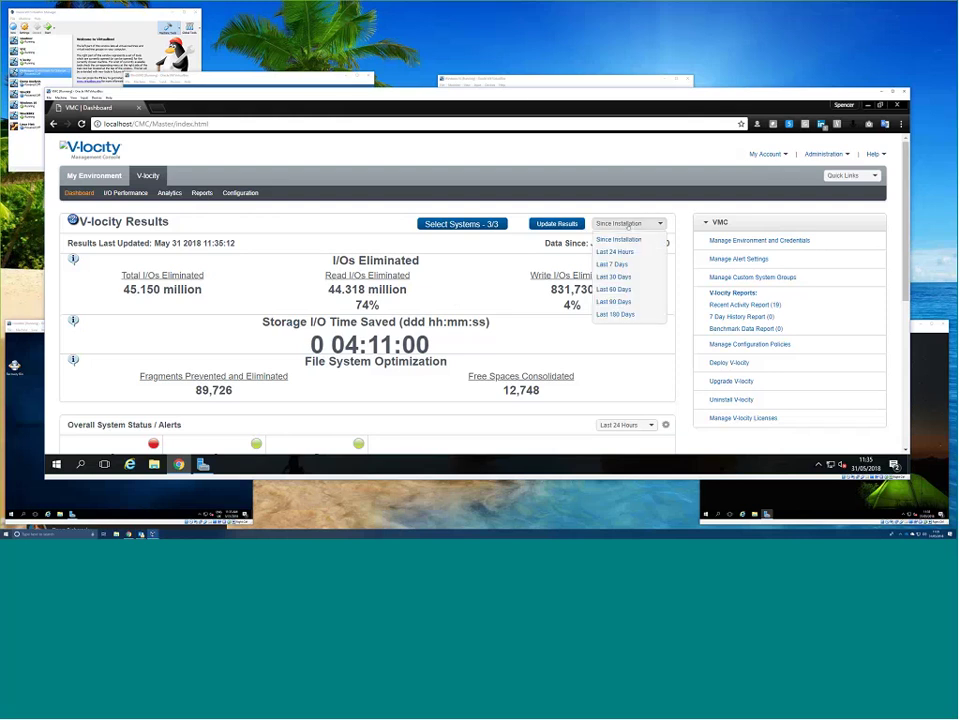
{"action": "left_click", "coordinate": [616, 252]}
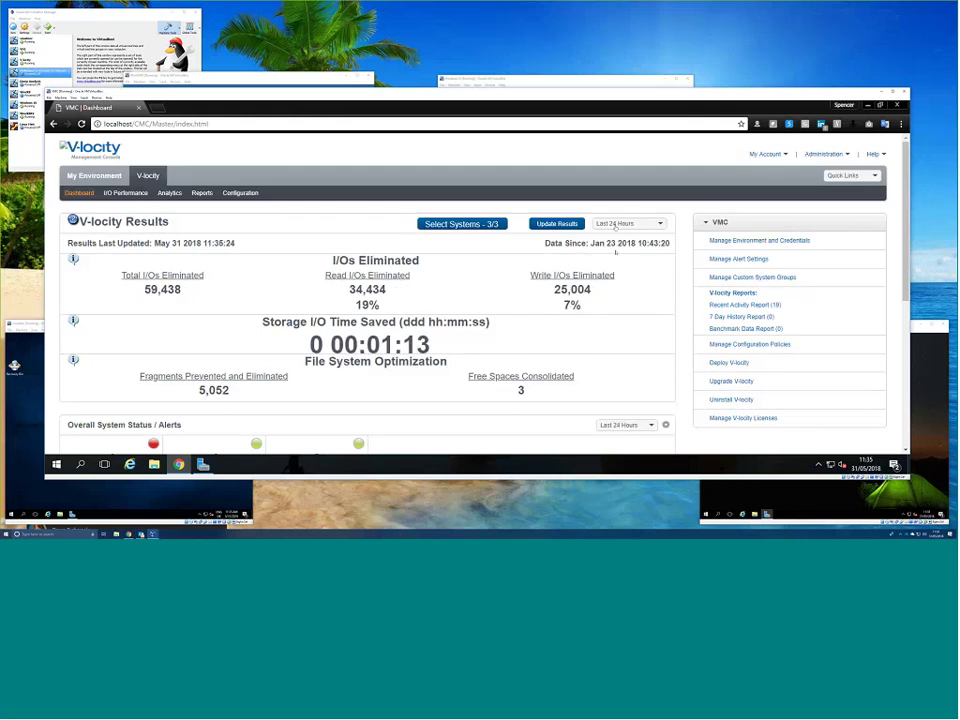
{"action": "left_click", "coordinate": [627, 223]}
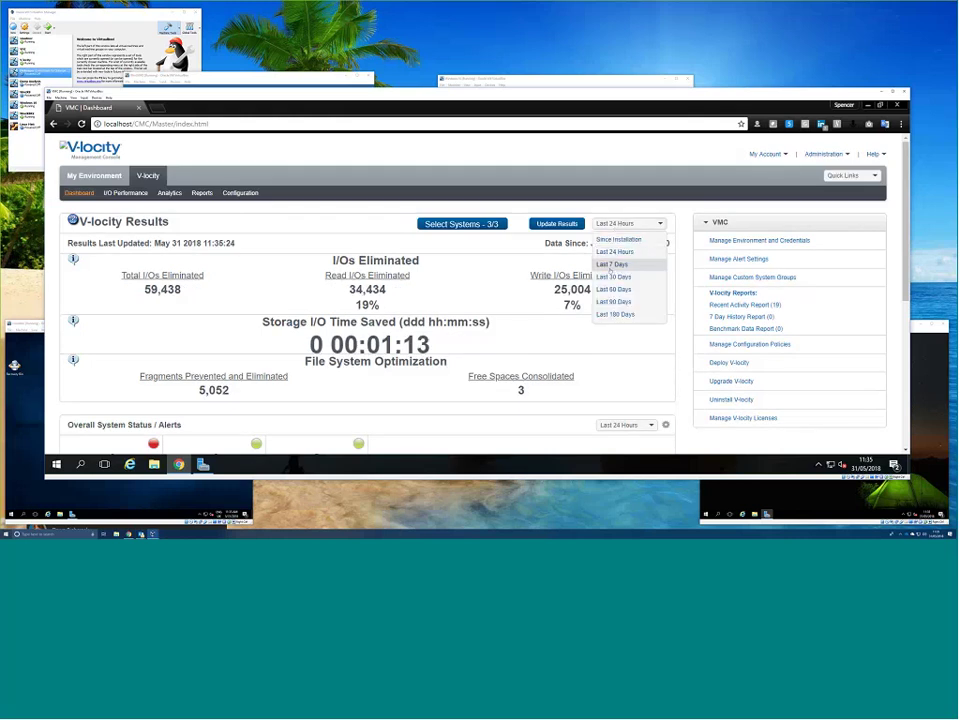
{"action": "left_click", "coordinate": [610, 266]}
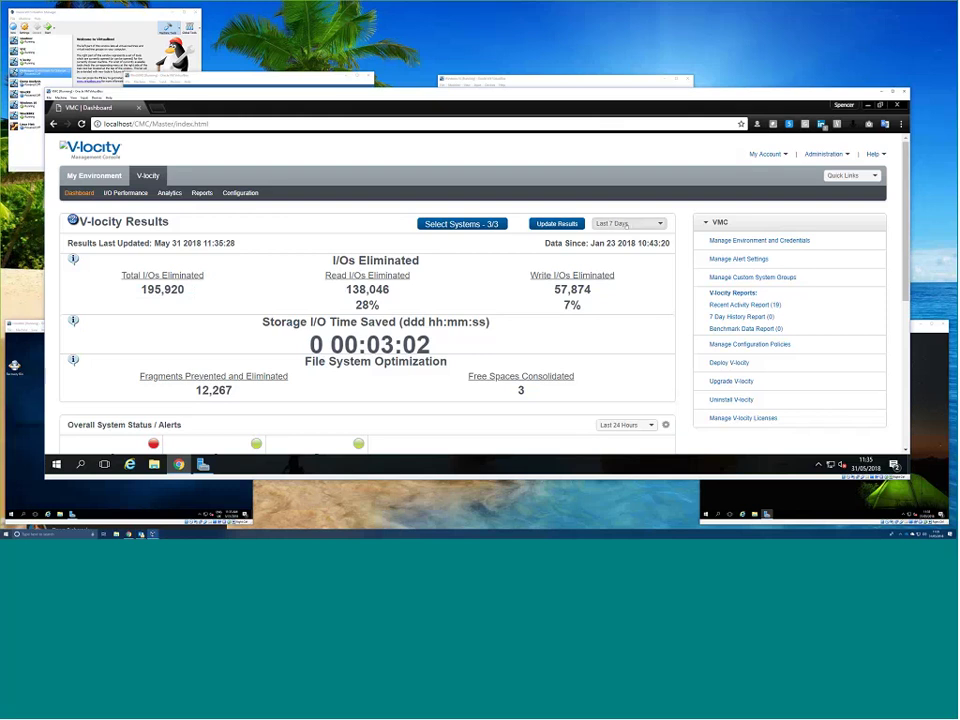
{"action": "left_click", "coordinate": [631, 225]}
{"action": "left_click", "coordinate": [620, 238]}
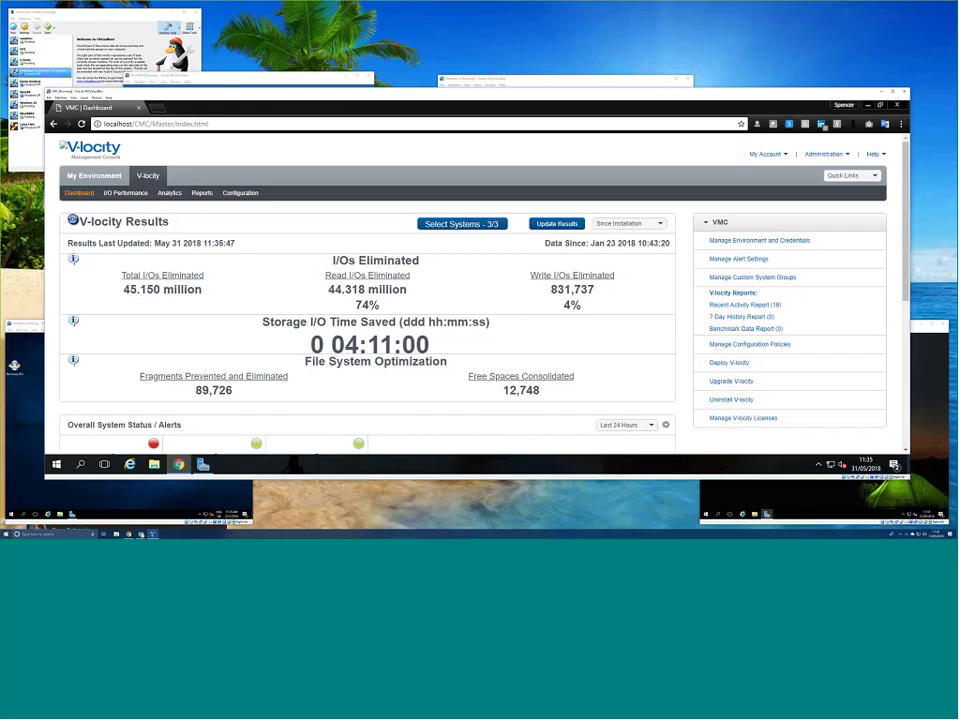
Download the benefits data for all three selected systems to the Desktop as VMC_Benefits.csv, replacing the existing file.
{"action": "left_click", "coordinate": [481, 225]}
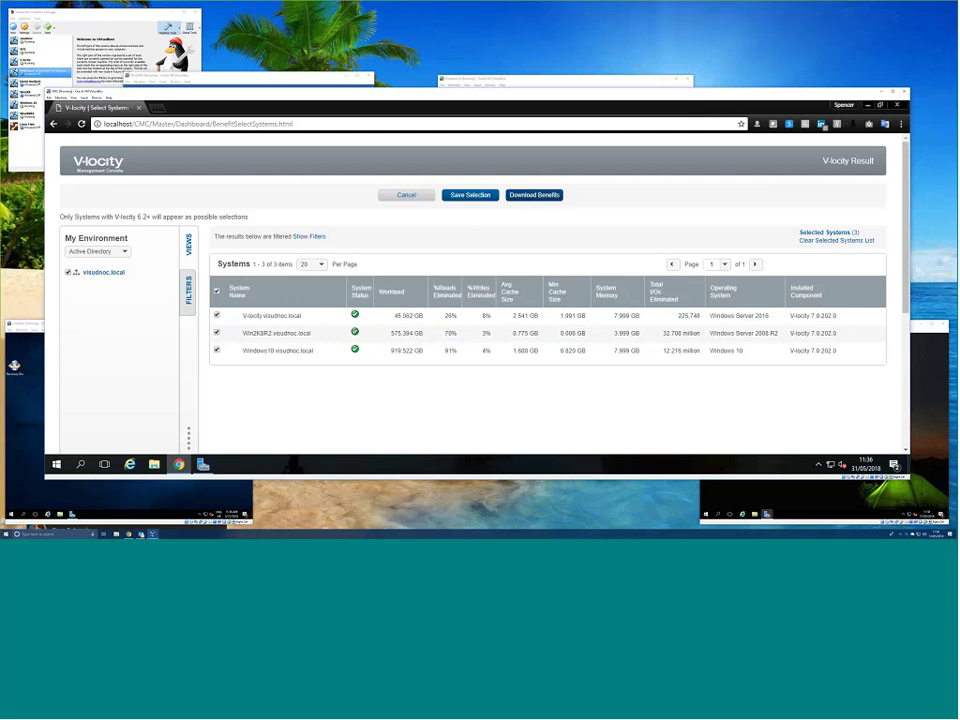
{"action": "left_click", "coordinate": [547, 196]}
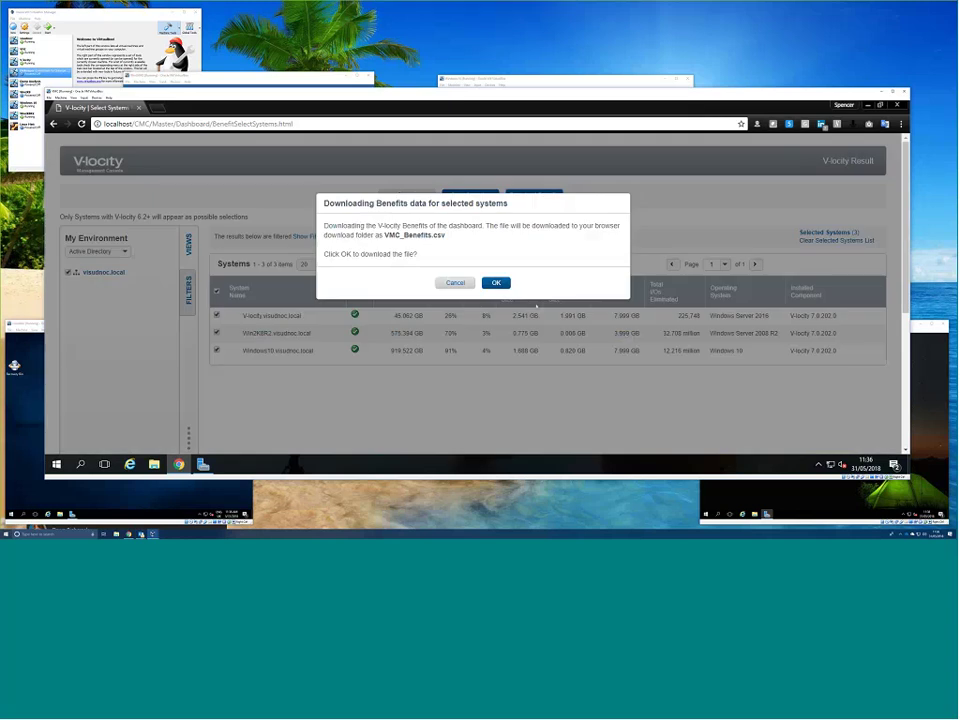
{"action": "left_click", "coordinate": [496, 282]}
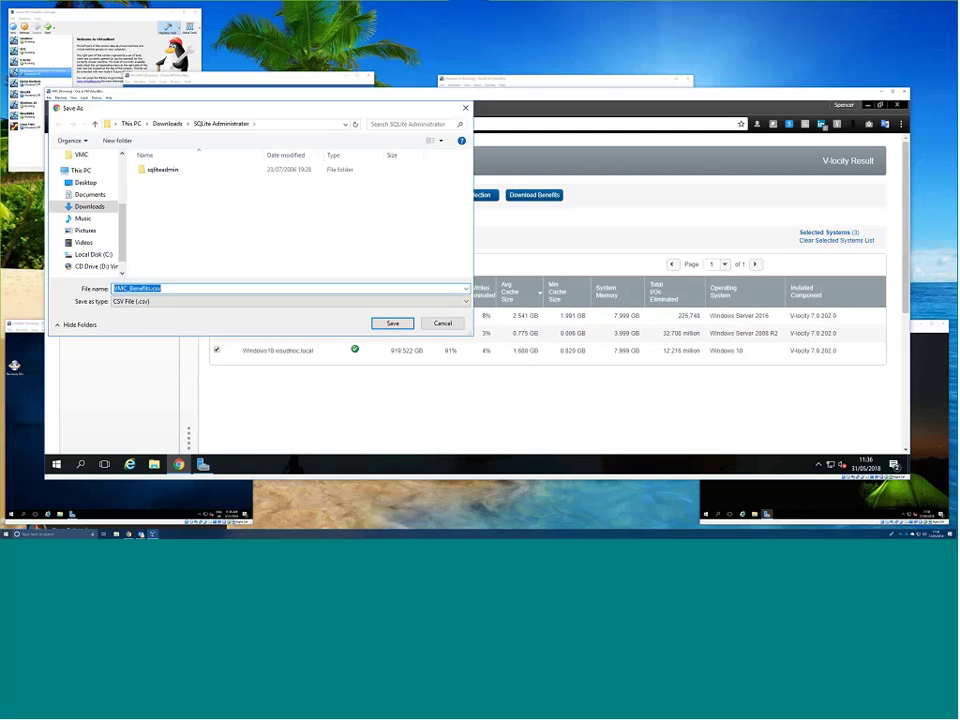
{"action": "left_click", "coordinate": [85, 182]}
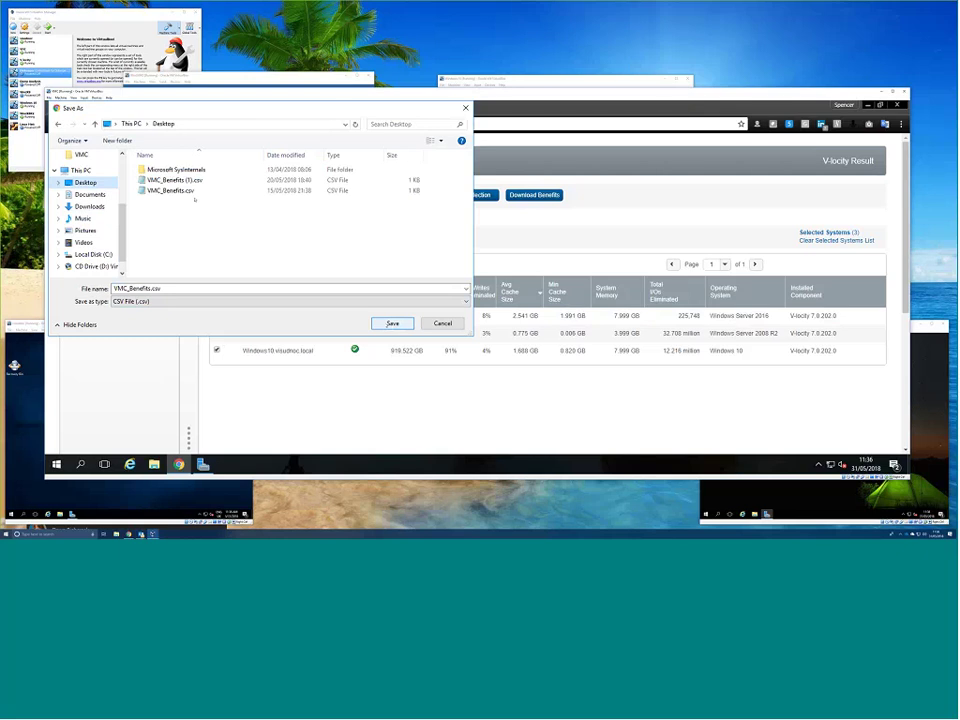
{"action": "key", "text": "Return"}
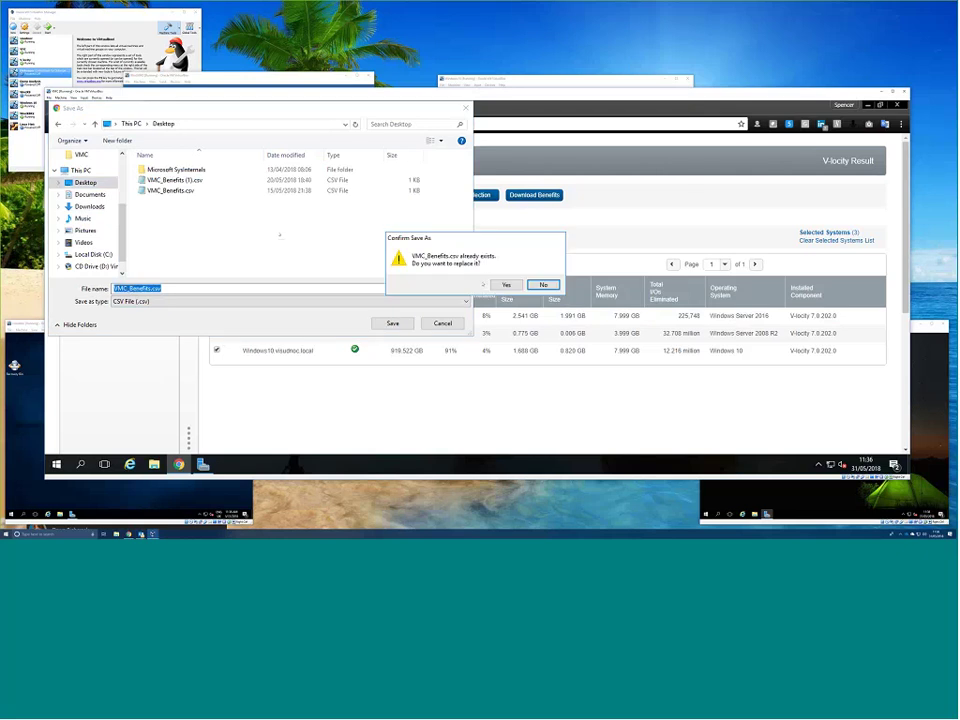
{"action": "left_click", "coordinate": [506, 285]}
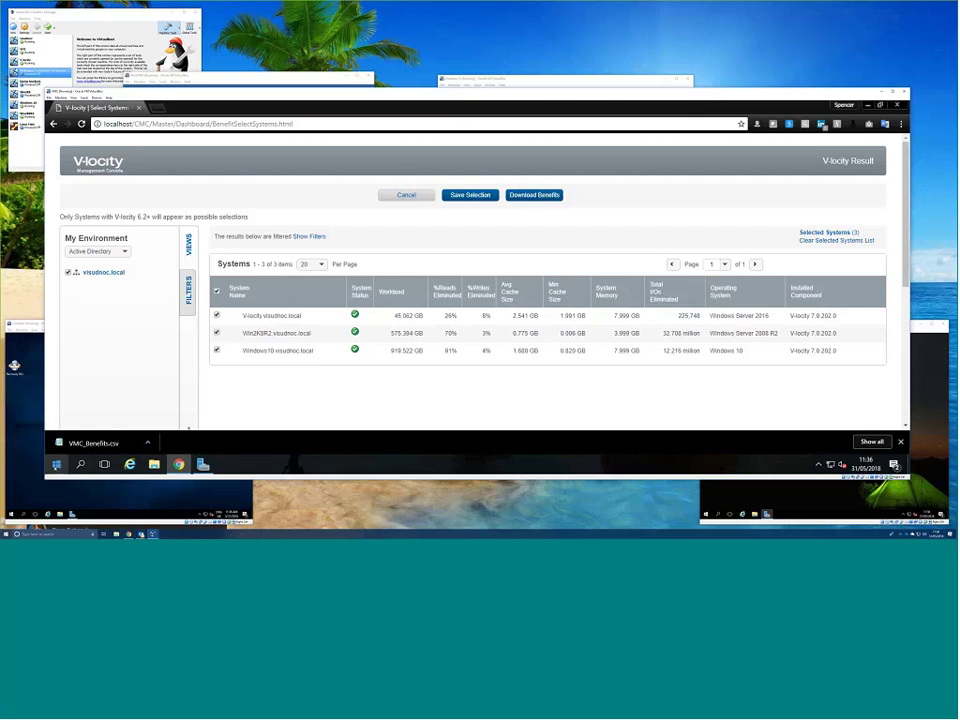
{"action": "key", "text": "super"}
{"action": "type", "text": "excel"}
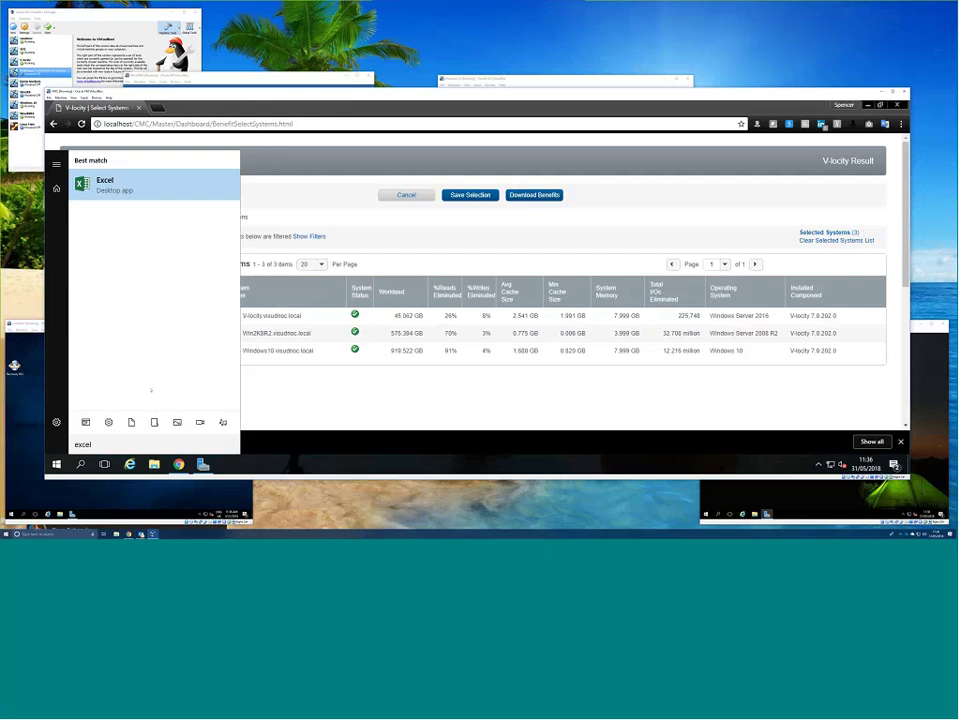
{"action": "key", "text": "Return"}
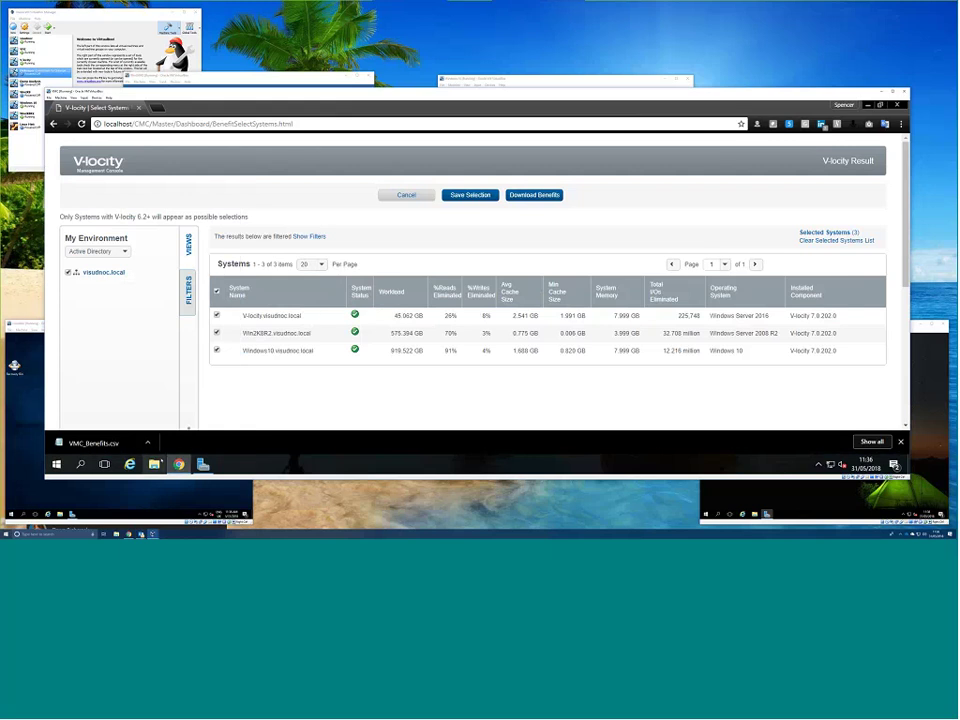
Switch to the Desktop folder in File Explorer and open VMC_Benefits.csv in Excel.
{"action": "double_click", "coordinate": [334, 215]}
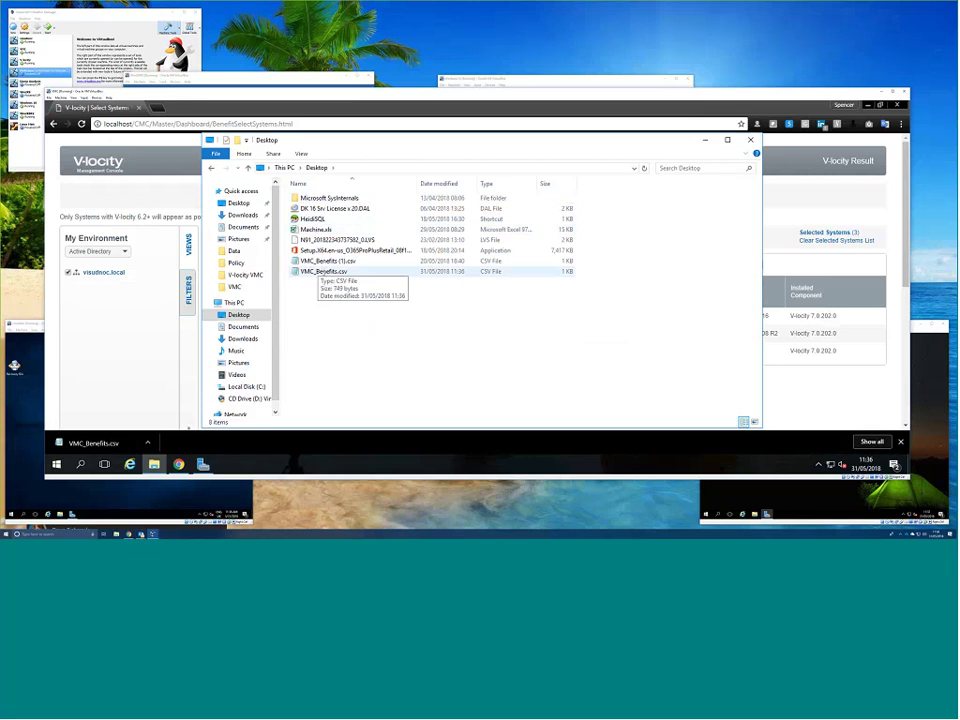
{"action": "right_click", "coordinate": [319, 272]}
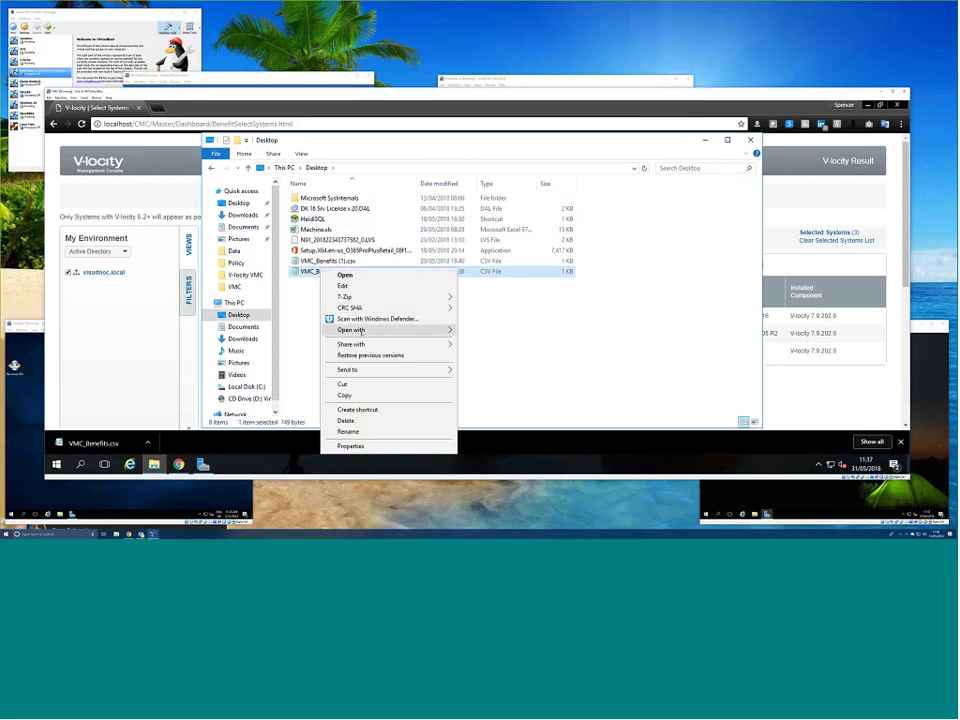
{"action": "mouse_move", "coordinate": [361, 333]}
{"action": "left_click", "coordinate": [472, 328]}
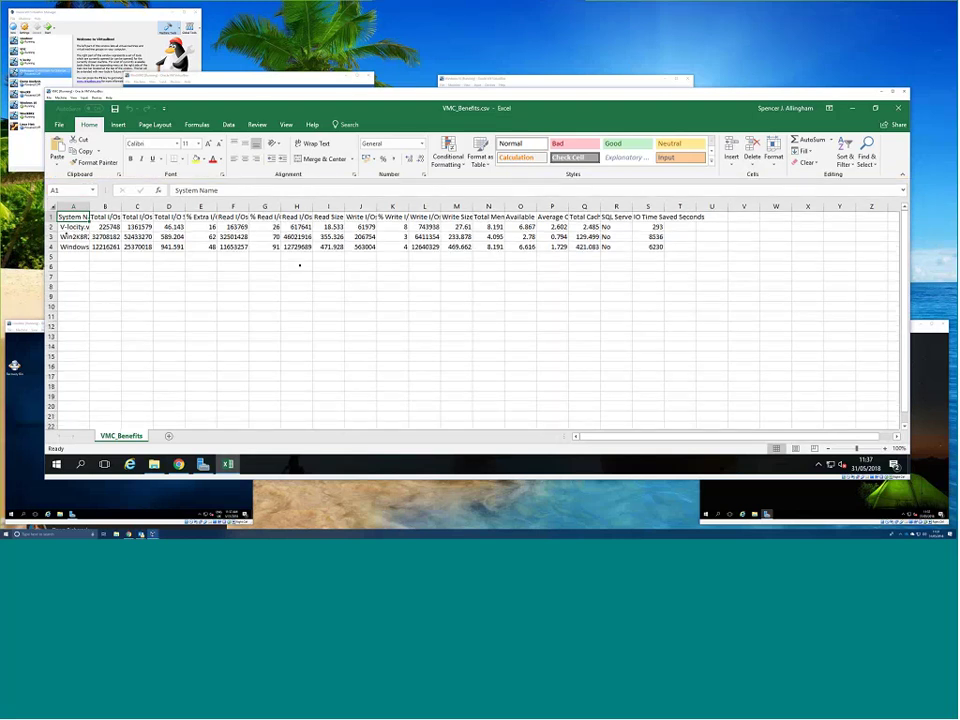
Autofit all column widths of the benefits sheet and make the header row bold.
{"action": "key", "text": "ctrl+a"}
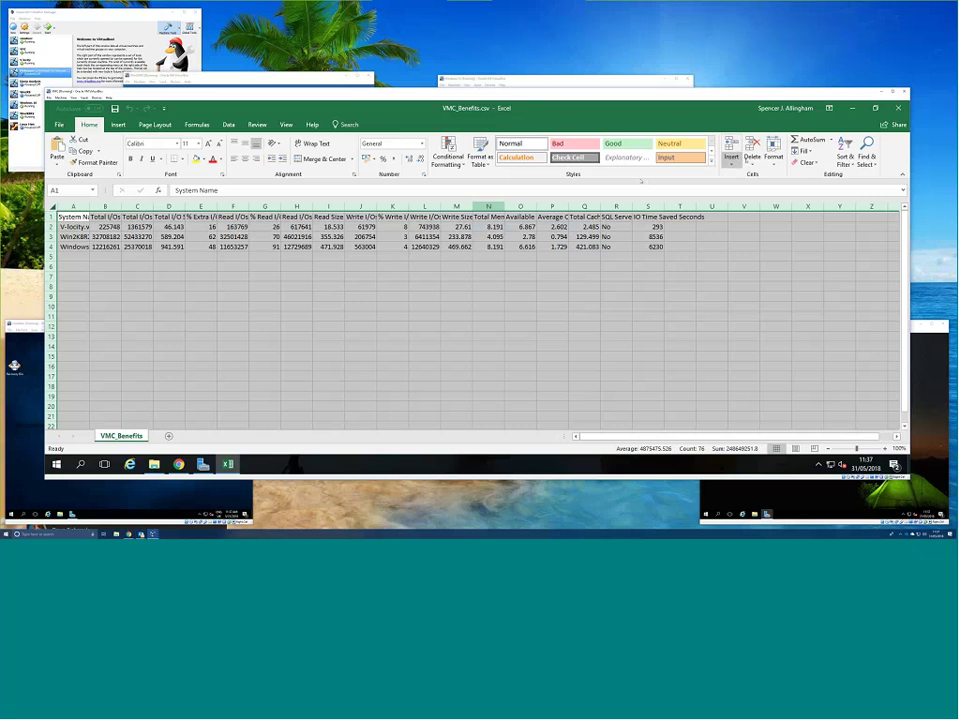
{"action": "left_click", "coordinate": [774, 152]}
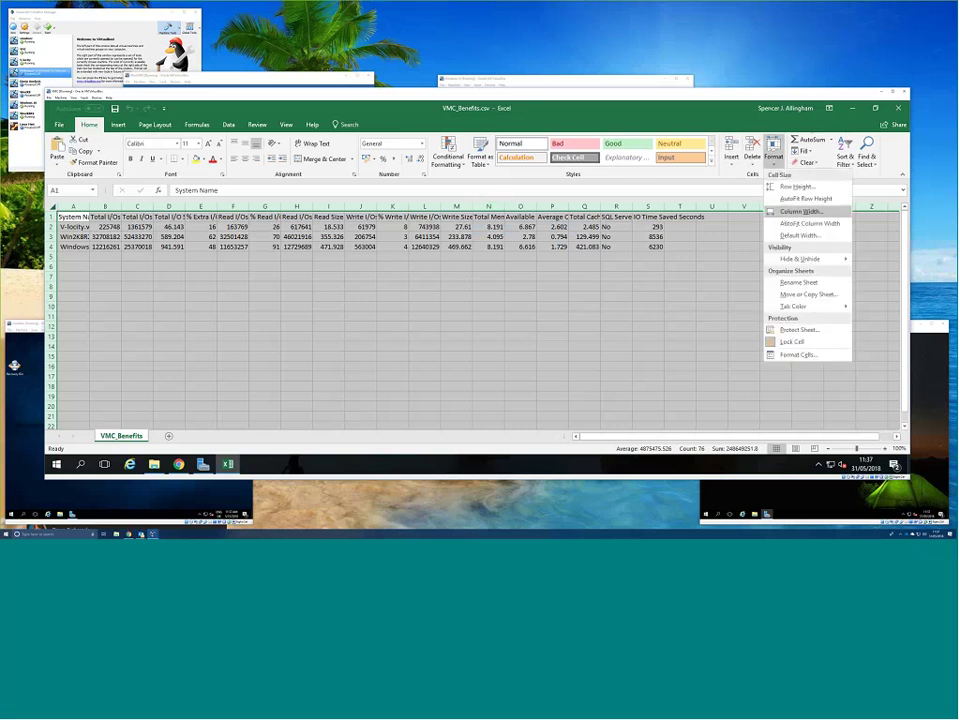
{"action": "left_click", "coordinate": [808, 223]}
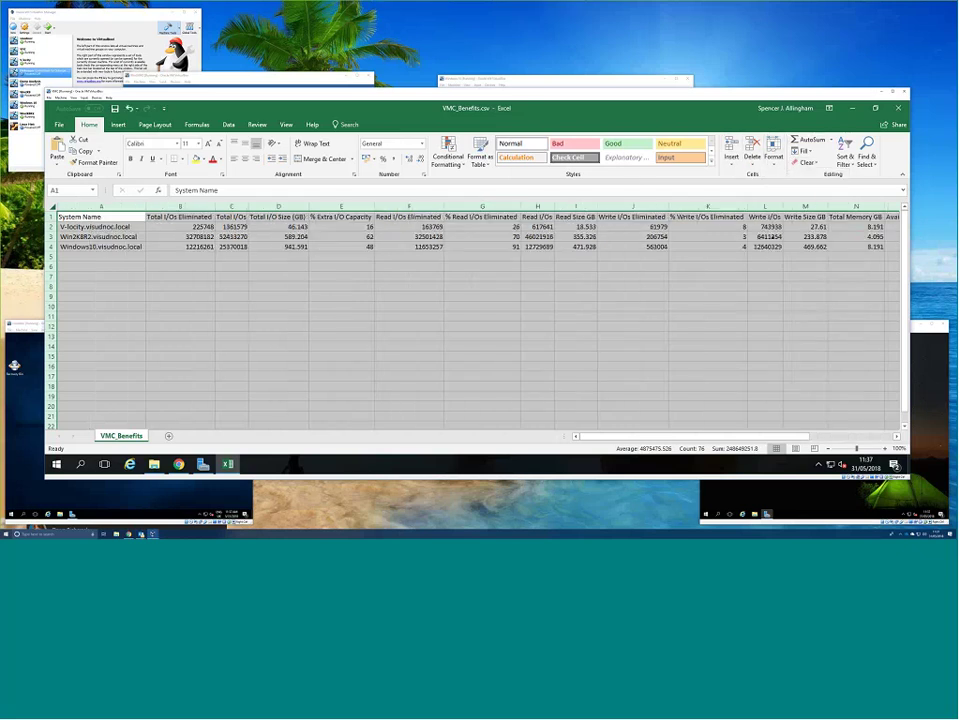
{"action": "left_click", "coordinate": [522, 267]}
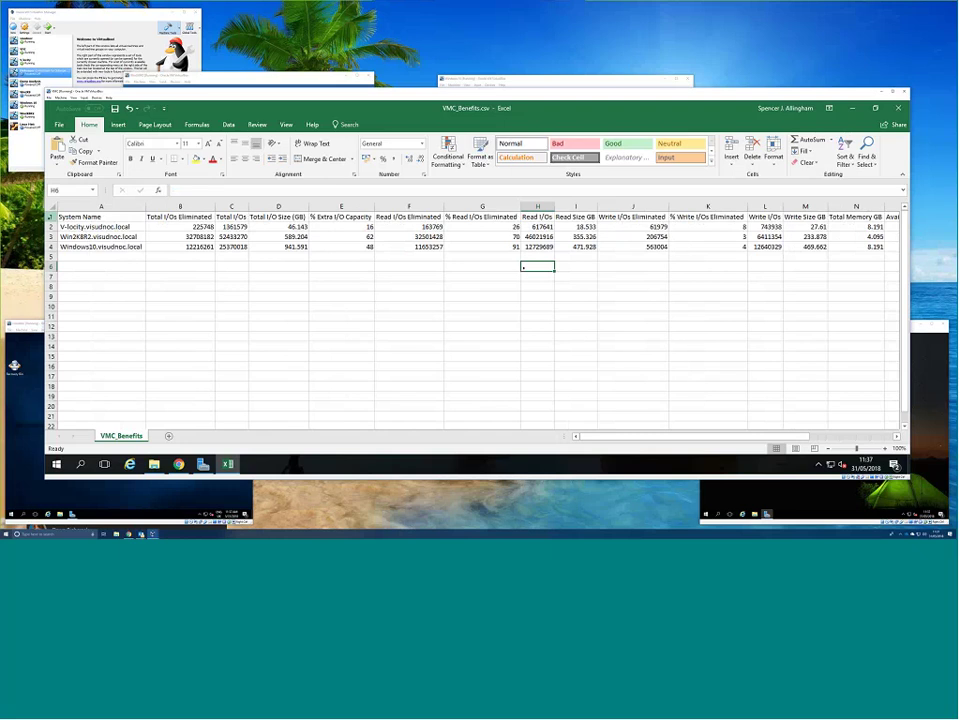
{"action": "left_click", "coordinate": [51, 216]}
{"action": "key", "text": "ctrl+b"}
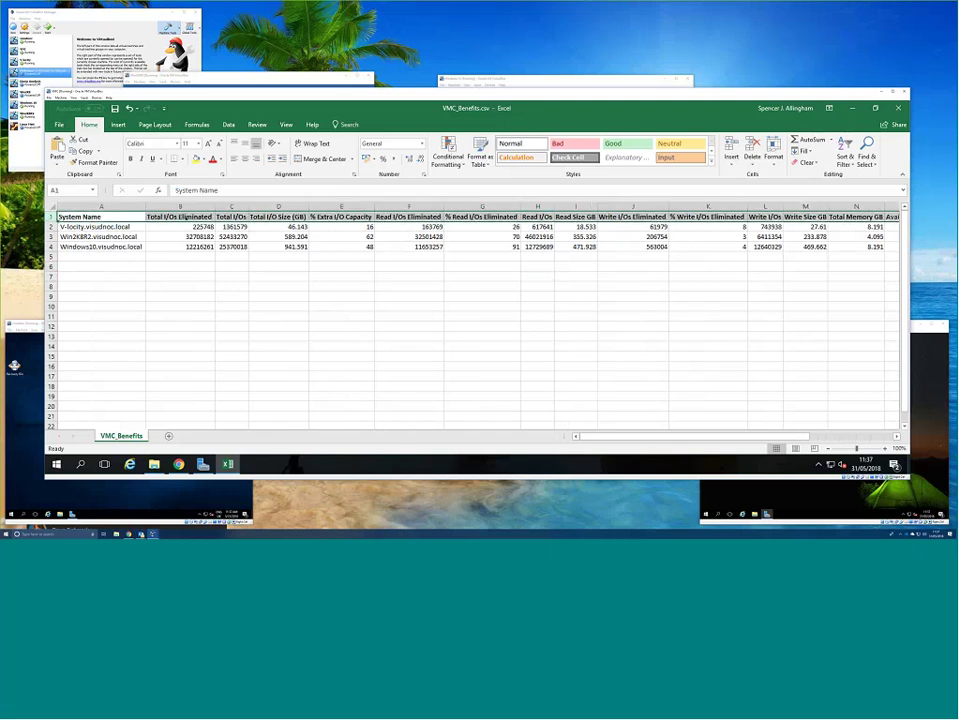
Examine the Total I/Os Eliminated, Total I/Os, Total I/O Size (GB) and % Extra I/O Capacity values for the systems.
{"action": "left_click", "coordinate": [232, 246]}
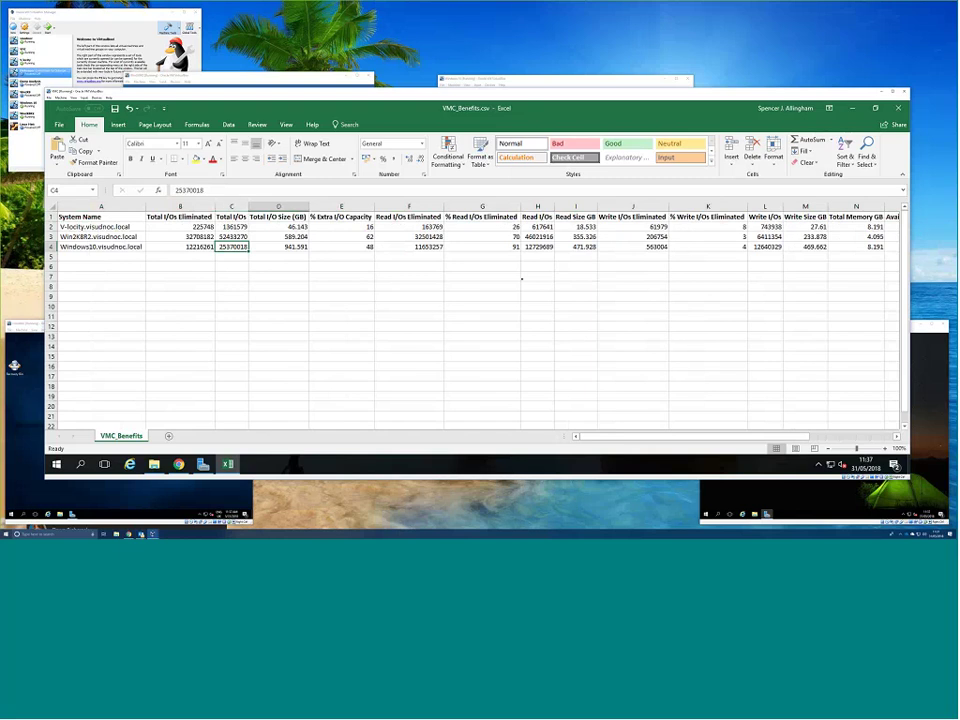
{"action": "key", "text": "Right"}
{"action": "key", "text": "Right"}
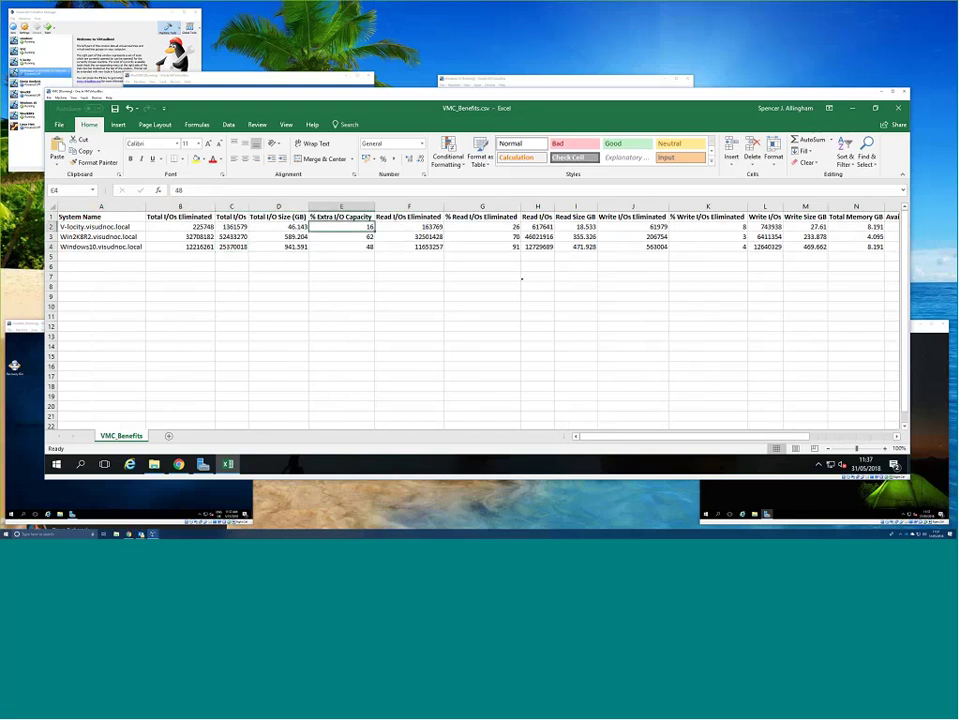
{"action": "key", "text": "Up"}
{"action": "key", "text": "Up"}
{"action": "key", "text": "Left"}
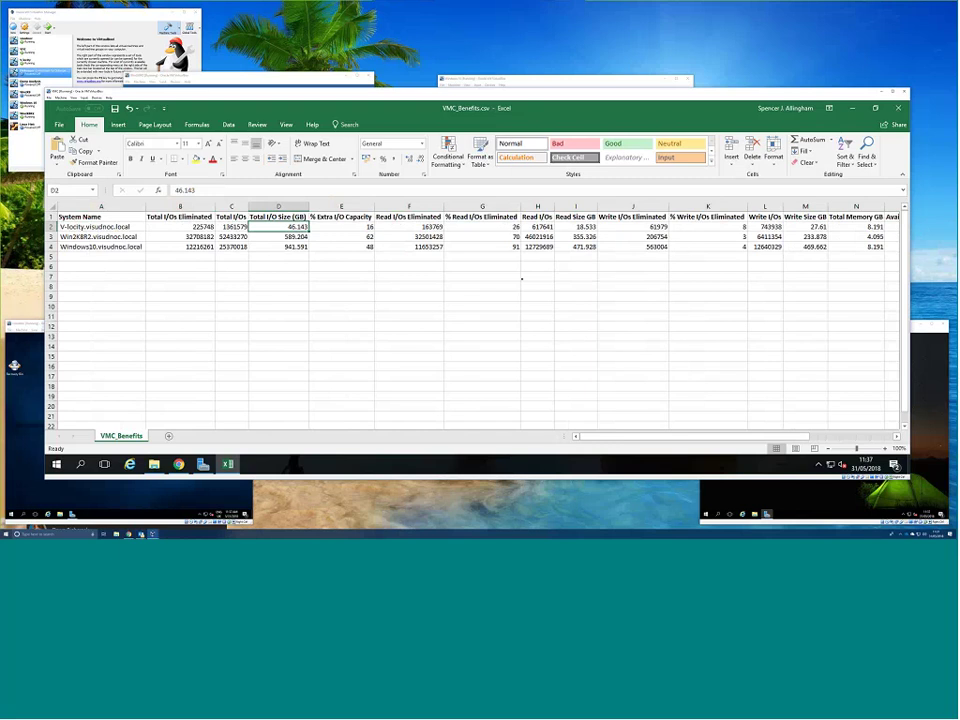
{"action": "key", "text": "Down"}
{"action": "key", "text": "Down"}
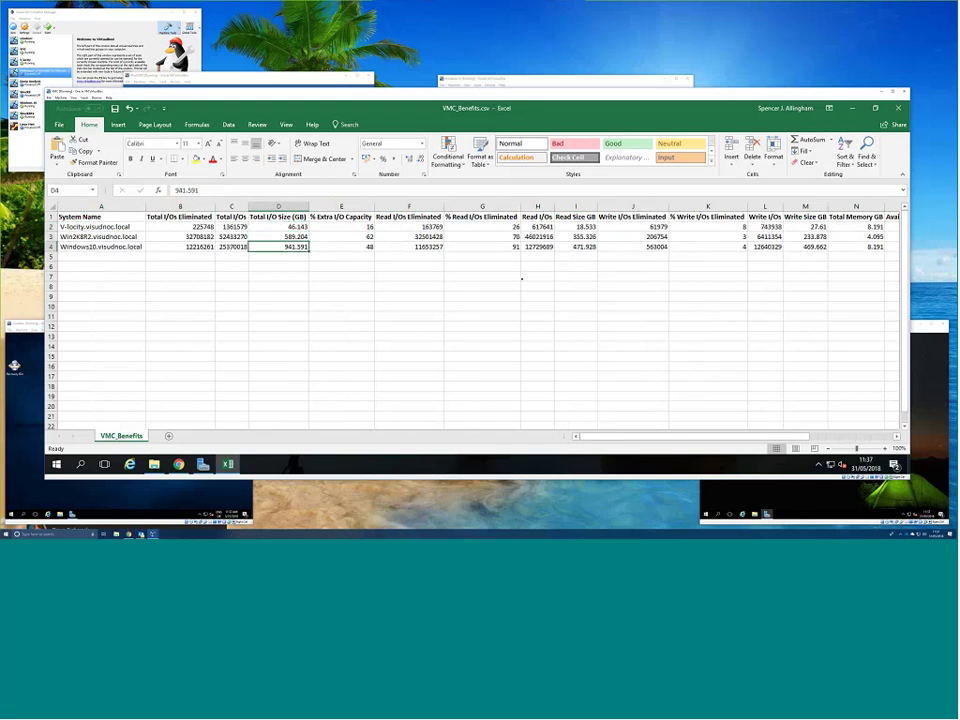
{"action": "left_click", "coordinate": [180, 246]}
{"action": "key", "text": "Up"}
{"action": "key", "text": "Up"}
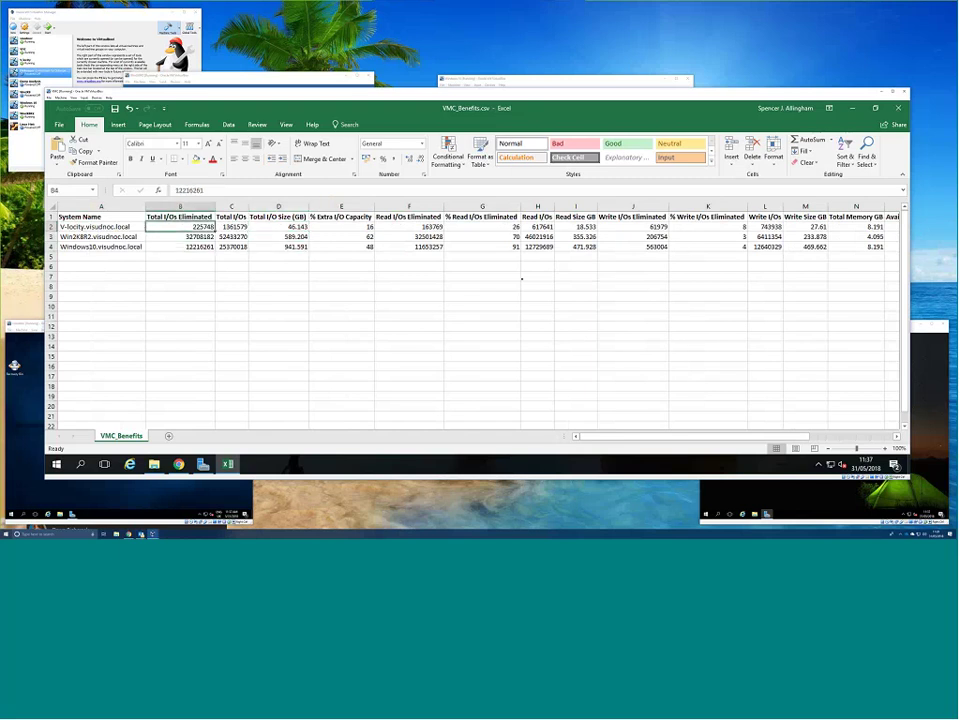
Read across the V-locity.visudnoc.local row through the read and write I/O columns up to Write Size GB.
{"action": "key", "text": "Right"}
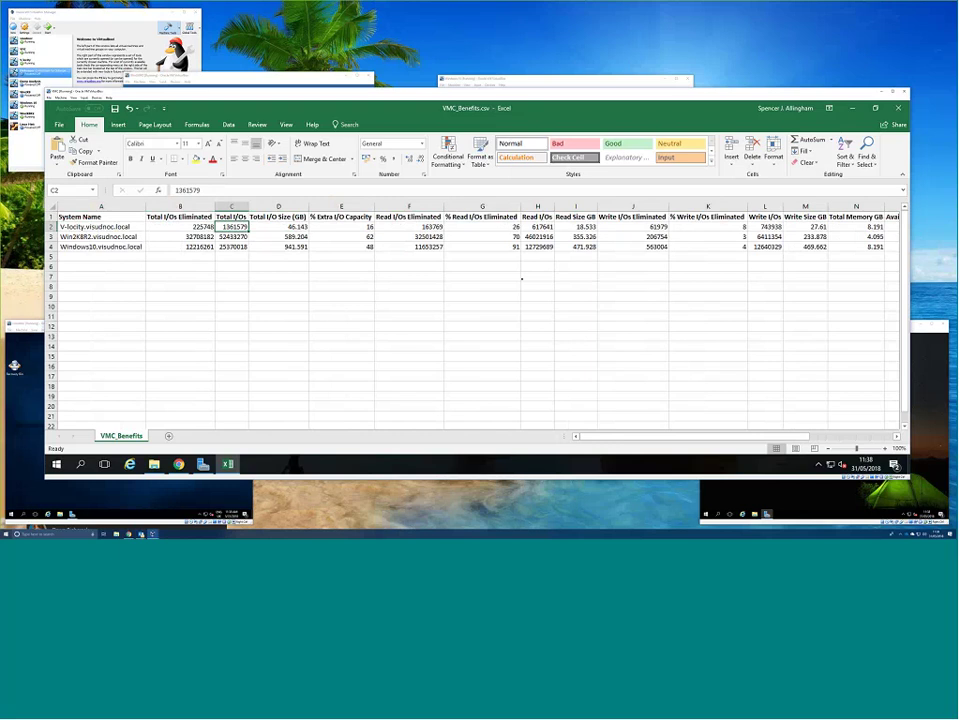
{"action": "key", "text": "Right"}
{"action": "key", "text": "Right"}
{"action": "key", "text": "Right"}
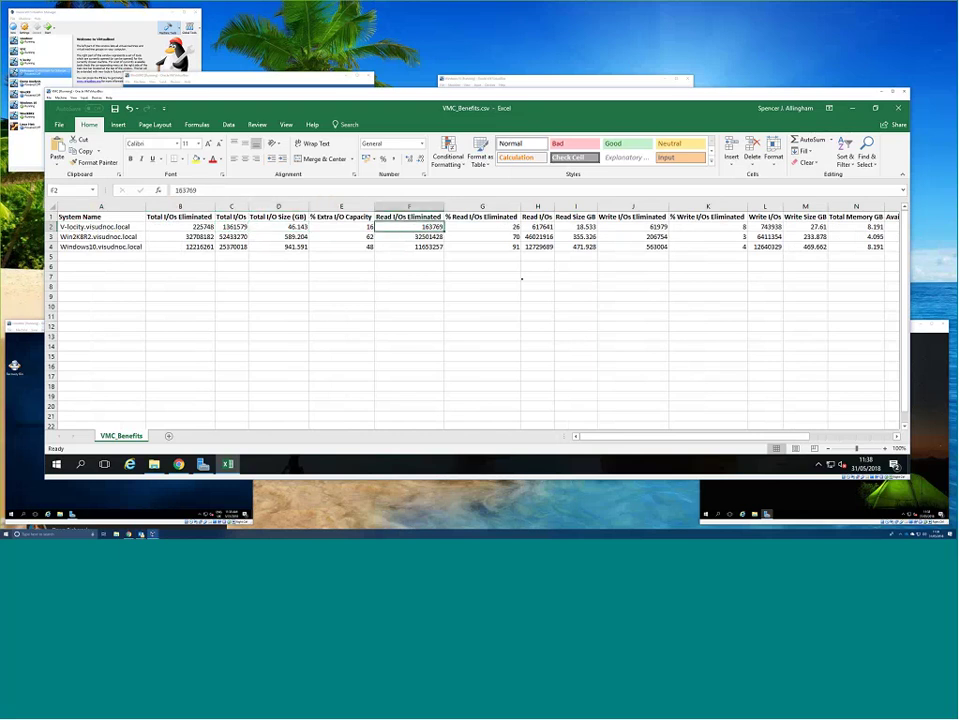
{"action": "key", "text": "Right"}
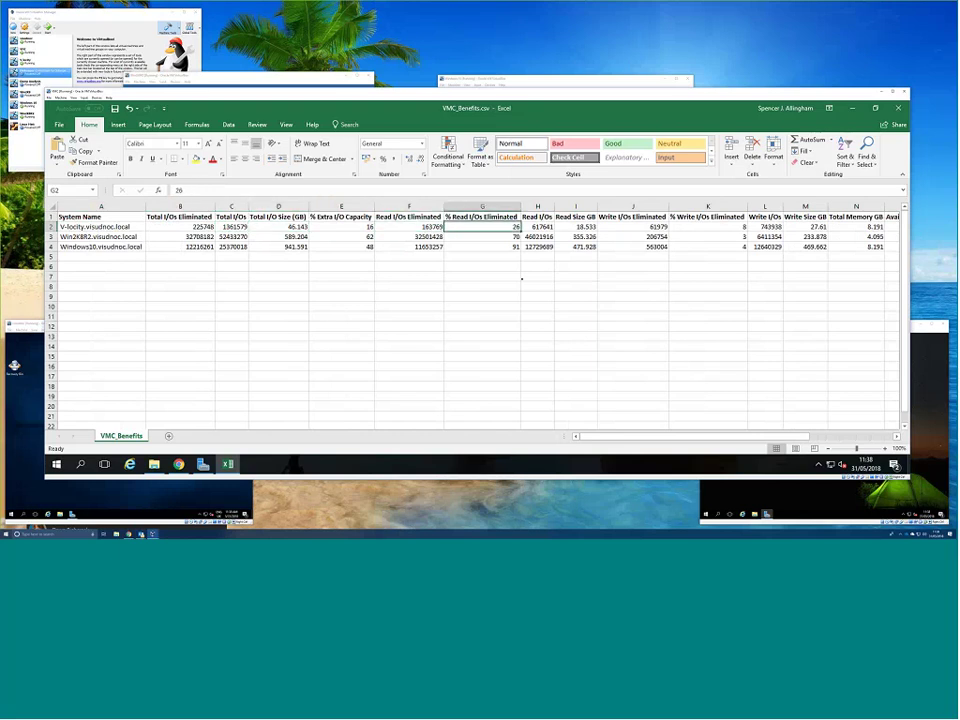
{"action": "key", "text": "Right"}
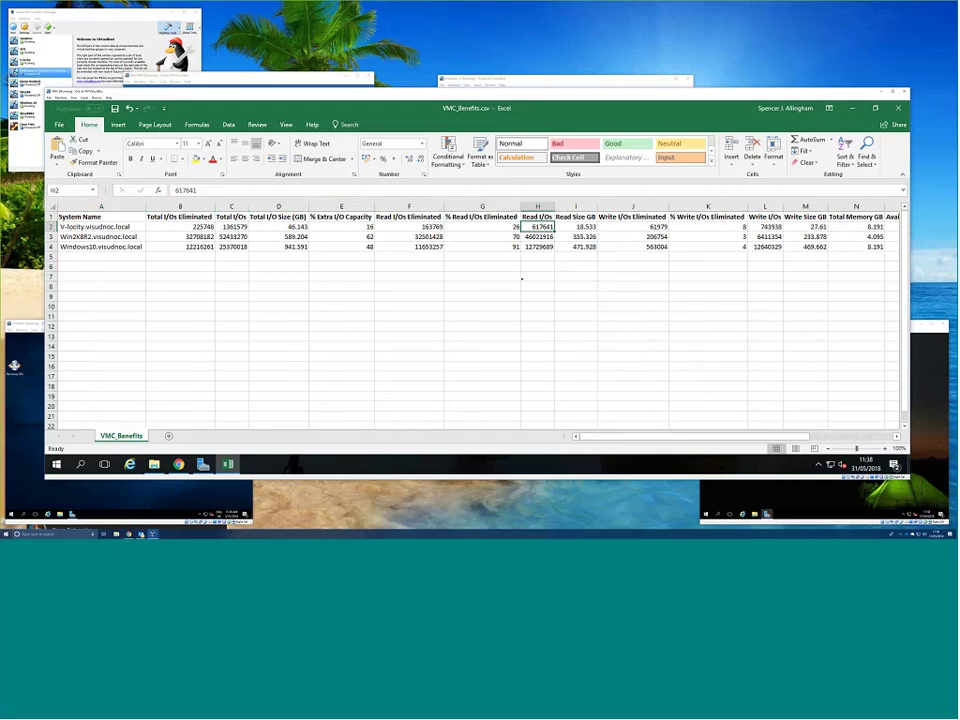
{"action": "key", "text": "Right"}
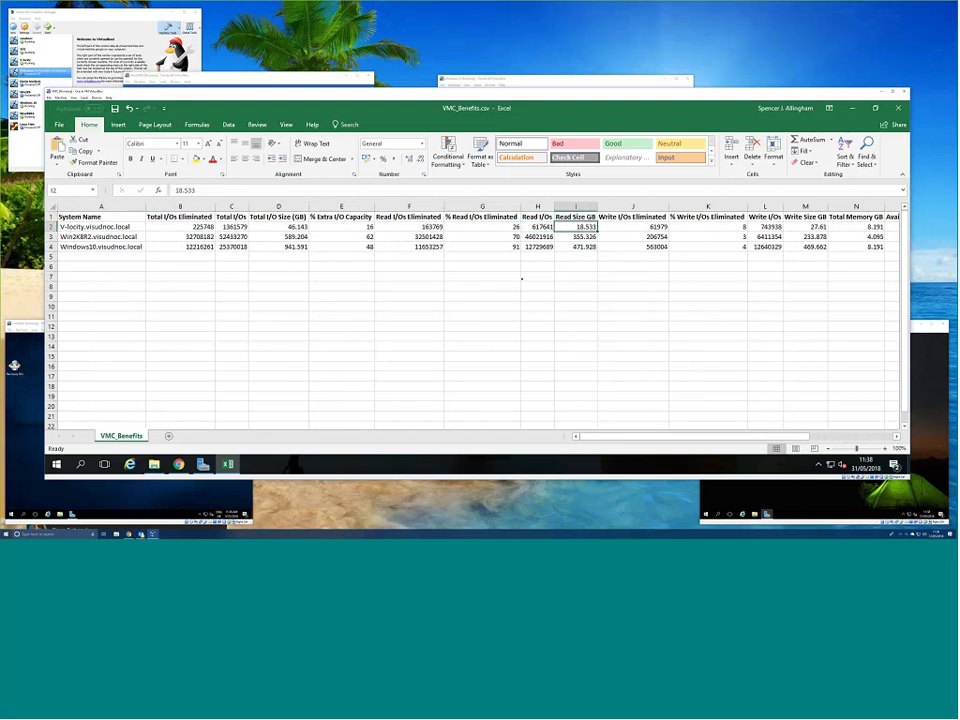
{"action": "key", "text": "Right"}
{"action": "key", "text": "Right"}
{"action": "key", "text": "Right"}
{"action": "key", "text": "Right"}
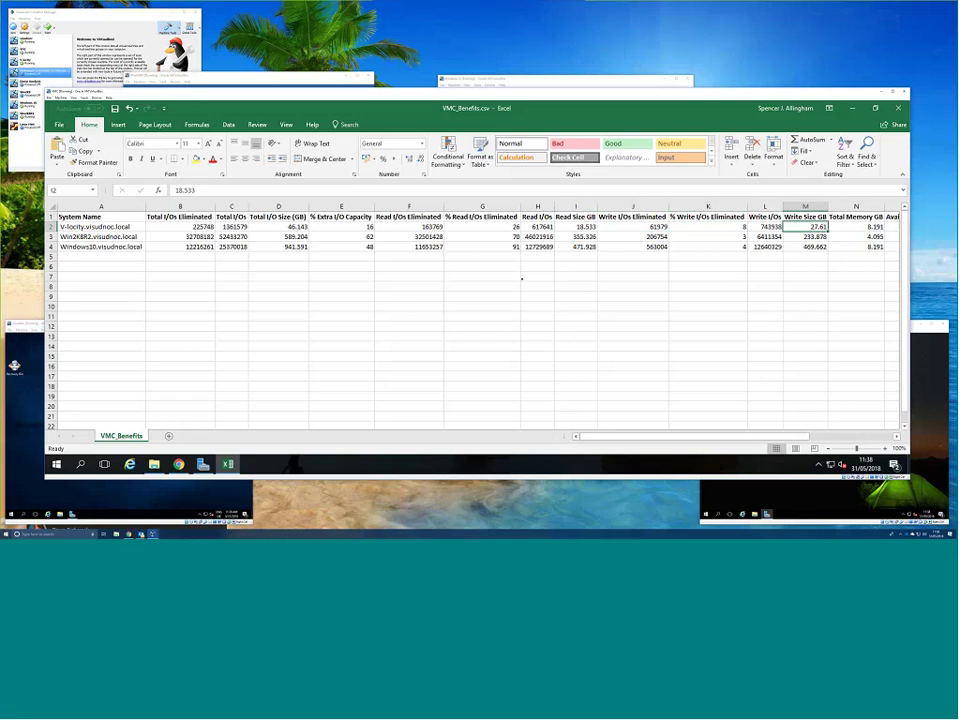
Look through the remaining columns up to IO Time Saved Seconds and return to Total Memory GB.
{"action": "key", "text": "Right"}
{"action": "key", "text": "Right"}
{"action": "key", "text": "Right"}
{"action": "key", "text": "Right"}
{"action": "key", "text": "Right"}
{"action": "key", "text": "Right"}
{"action": "key", "text": "Right"}
{"action": "key", "text": "Right"}
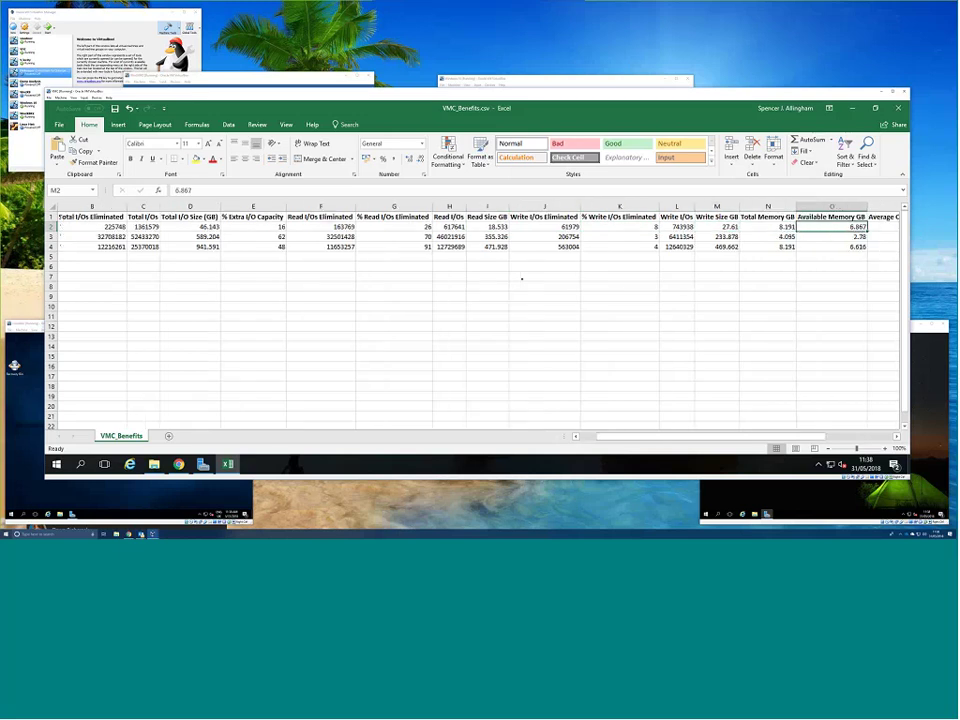
{"action": "key", "text": "Left"}
{"action": "key", "text": "Left"}
{"action": "key", "text": "Left"}
{"action": "key", "text": "Left"}
{"action": "key", "text": "Left"}
{"action": "key", "text": "Left"}
{"action": "key", "text": "Left"}
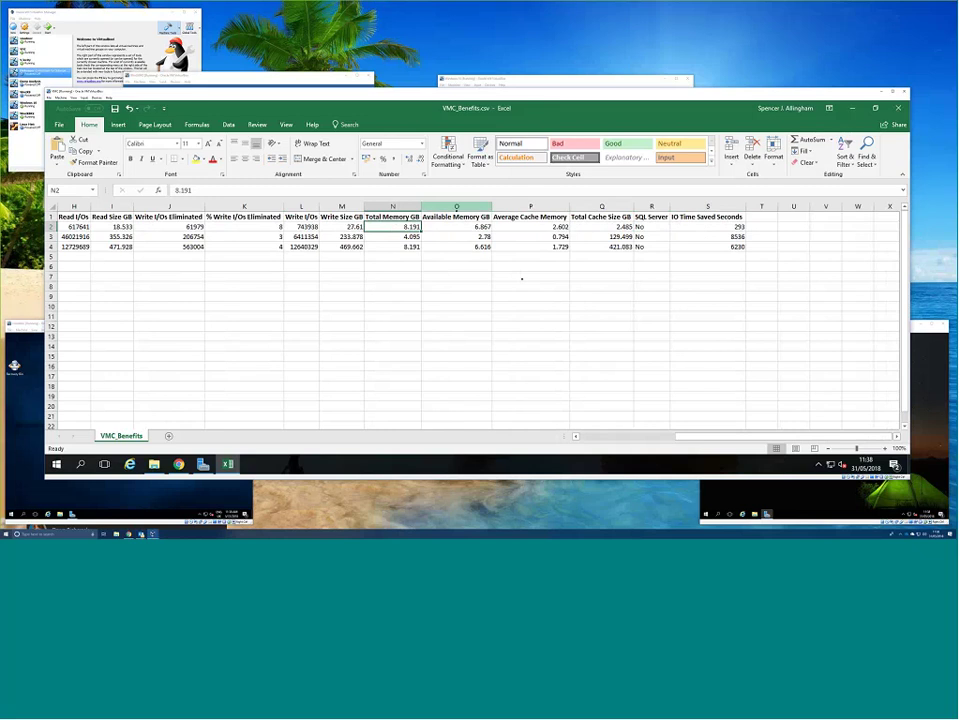
Examine the Available Memory GB, Average Cache Memory, Total Cache Size GB and SQL Server columns one after another.
{"action": "left_click", "coordinate": [456, 206]}
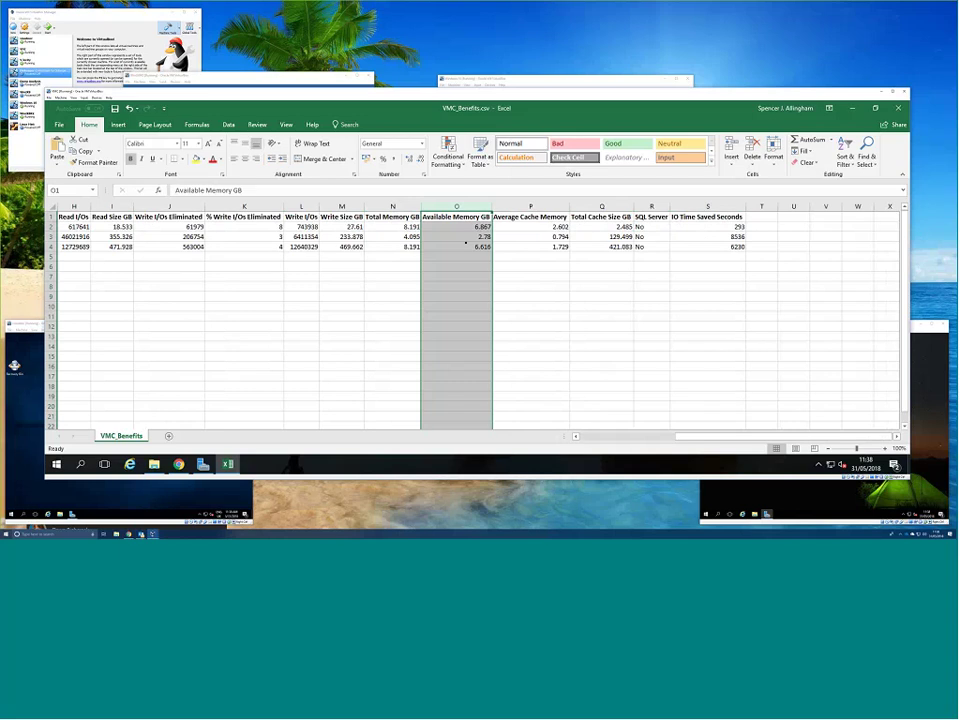
{"action": "left_click", "coordinate": [541, 205]}
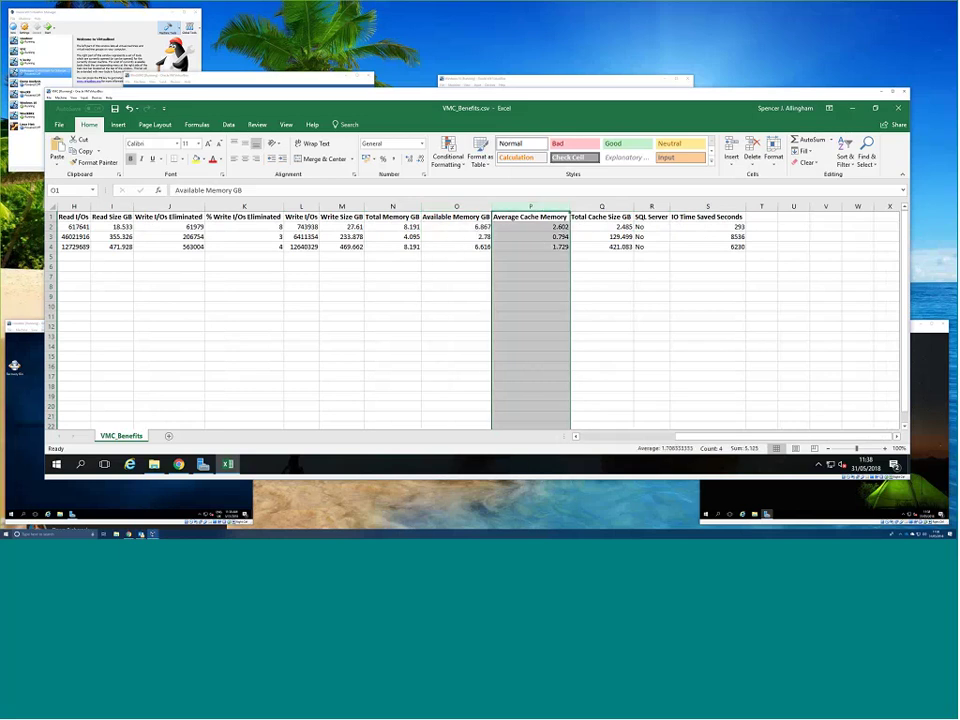
{"action": "left_click", "coordinate": [614, 226]}
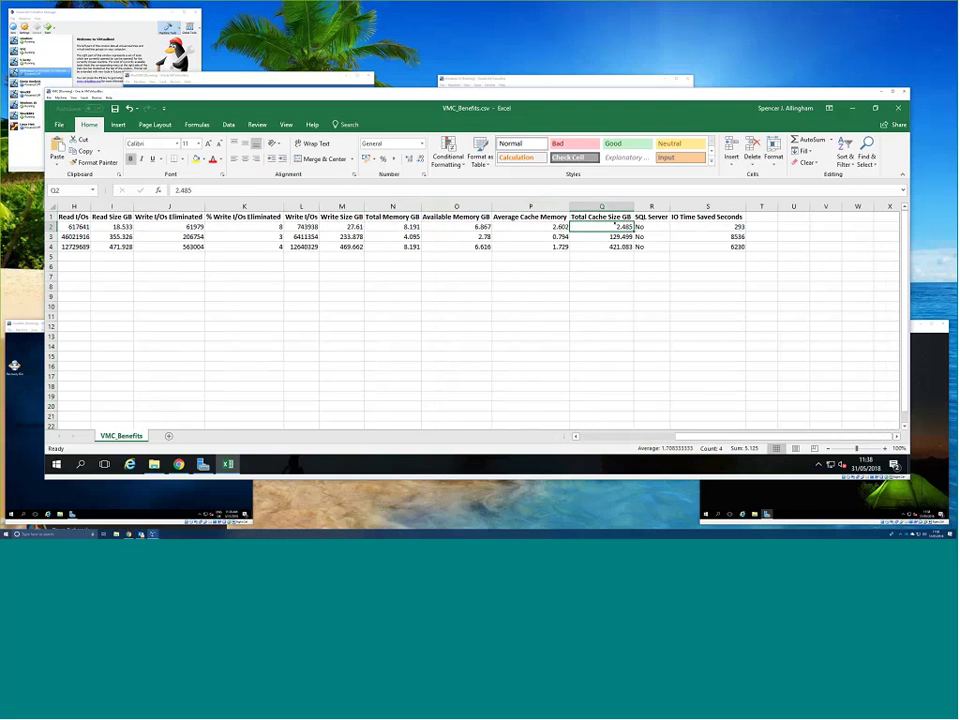
{"action": "left_click", "coordinate": [601, 206]}
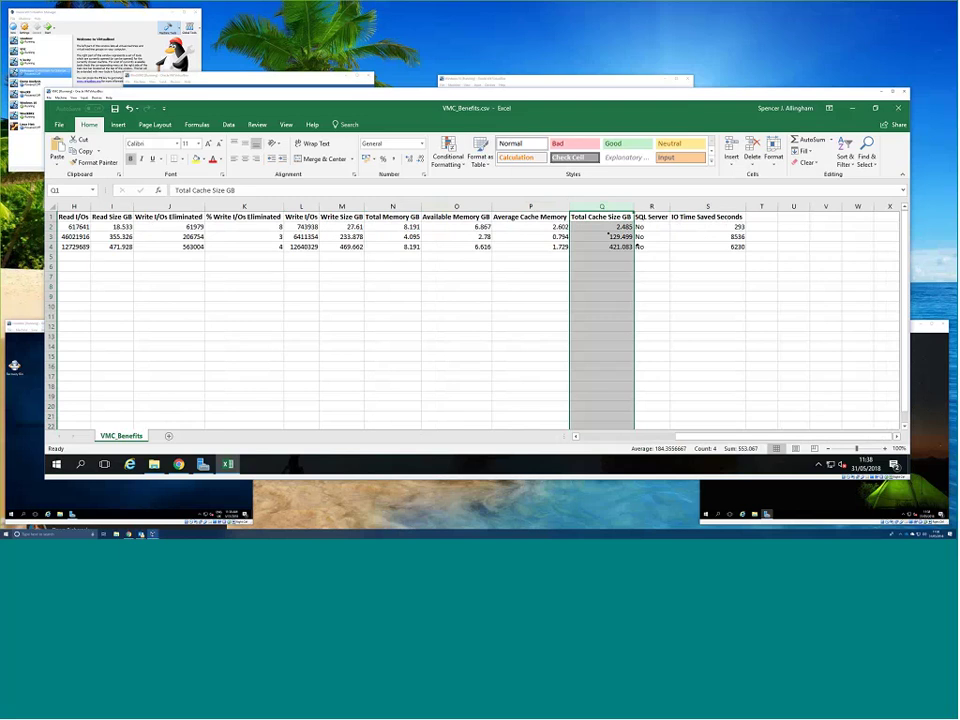
{"action": "left_click", "coordinate": [651, 206]}
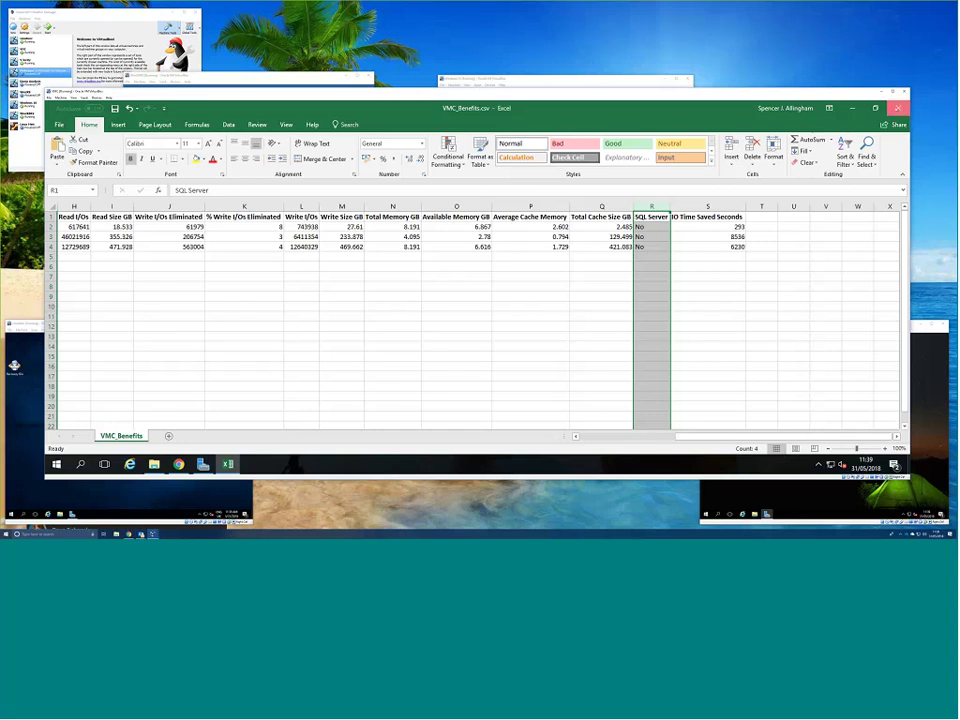
Close the workbook without saving, then return to the V-locity dashboard in Chrome by cancelling the system selection.
{"action": "left_click", "coordinate": [897, 107]}
{"action": "left_click", "coordinate": [475, 291]}
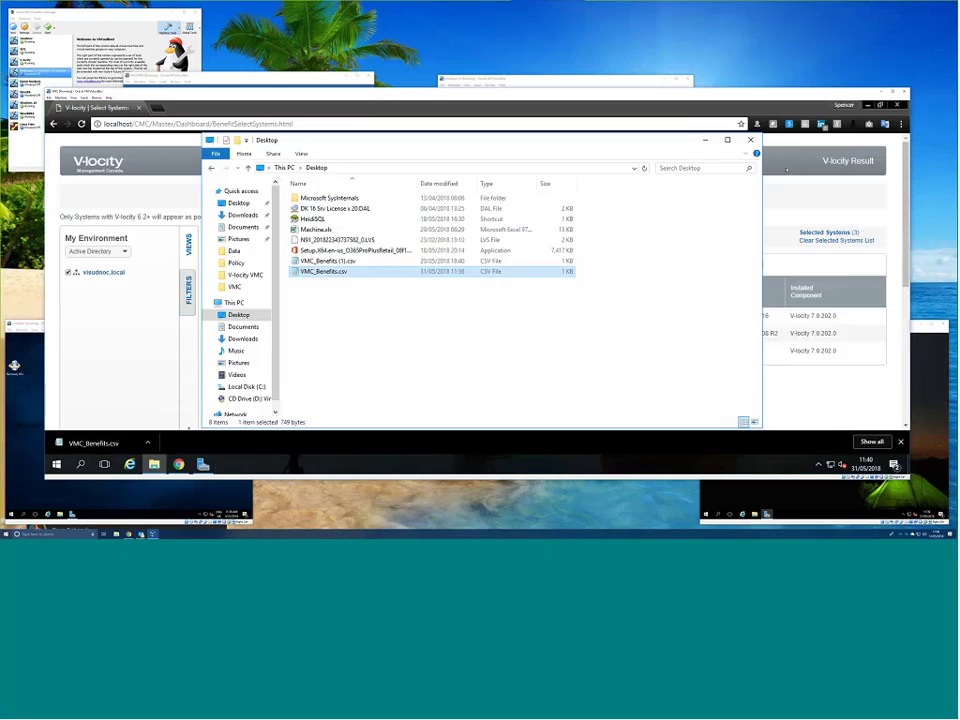
{"action": "key", "text": "alt+Tab"}
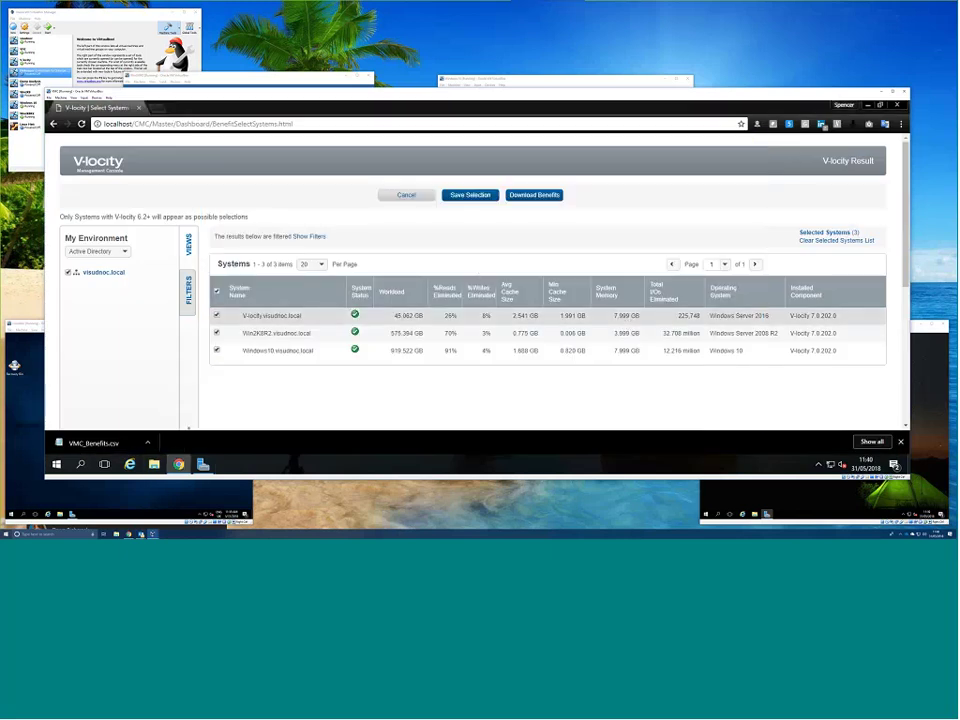
{"action": "left_click", "coordinate": [406, 194]}
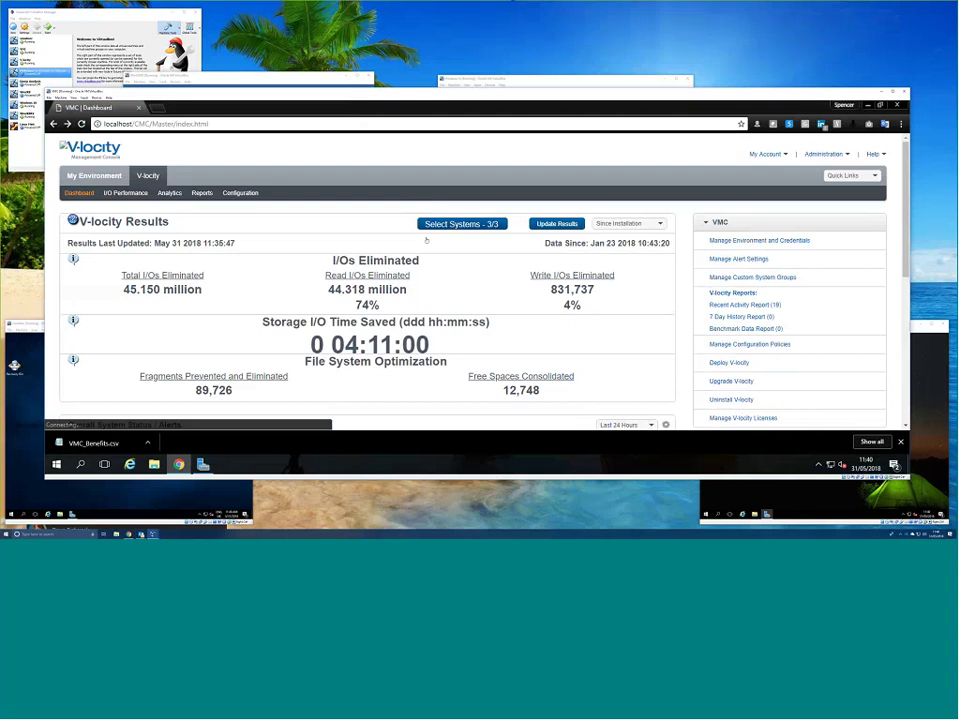
{"action": "scroll", "coordinate": [427, 240], "scroll_direction": "down", "scroll_amount": 1}
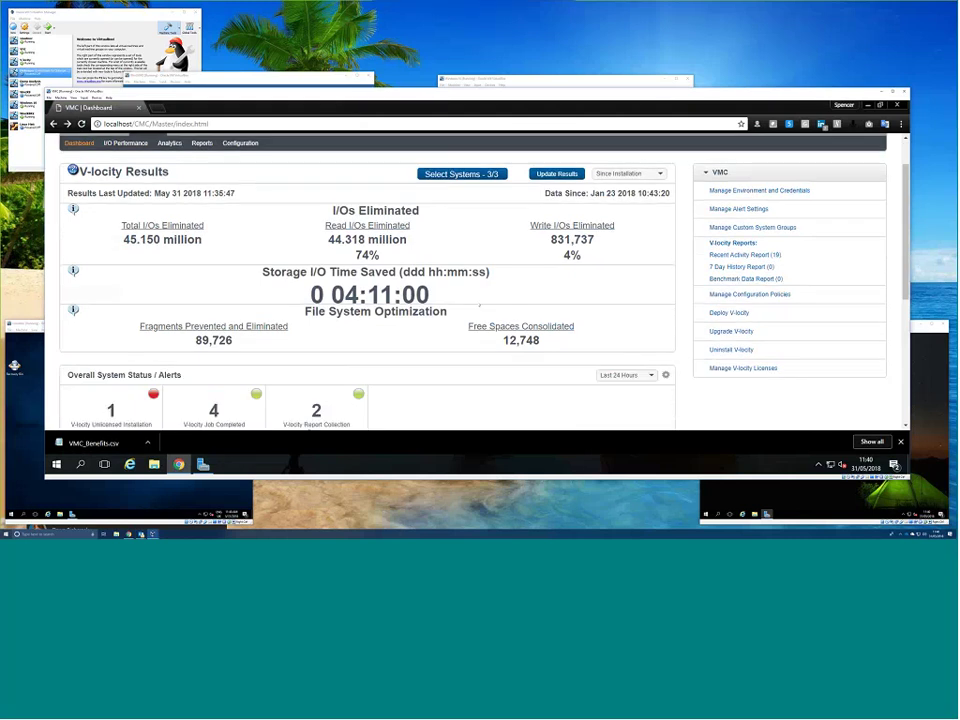
{"action": "scroll", "coordinate": [481, 301], "scroll_direction": "up", "scroll_amount": 1}
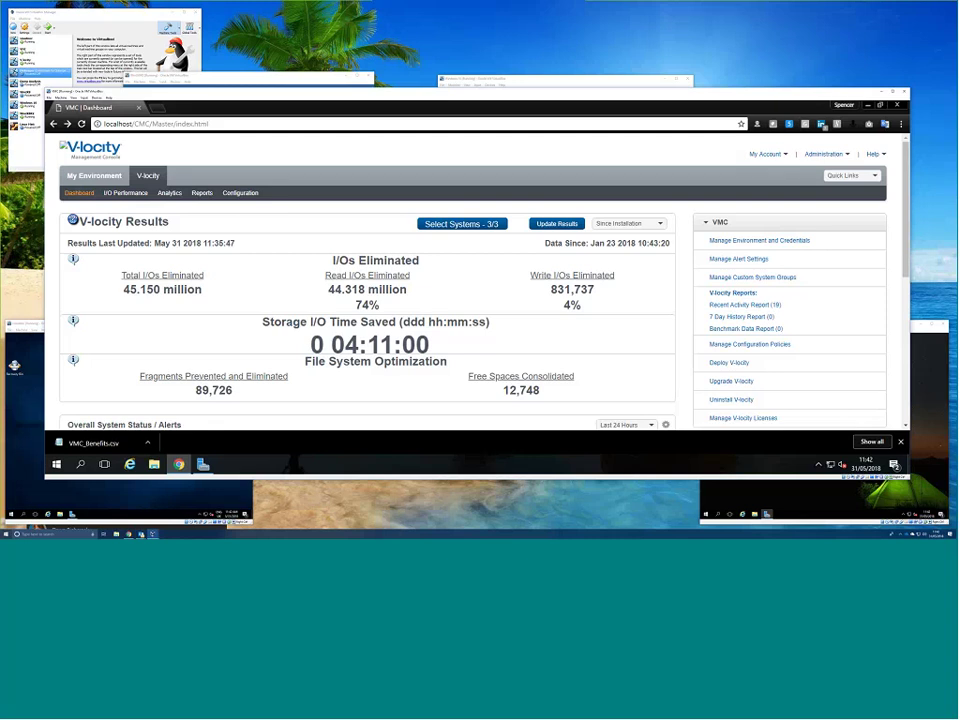
Start a V-locity uninstall from the dashboard and save V-locity.visudnoc.local as the selected system.
{"action": "left_click", "coordinate": [733, 399]}
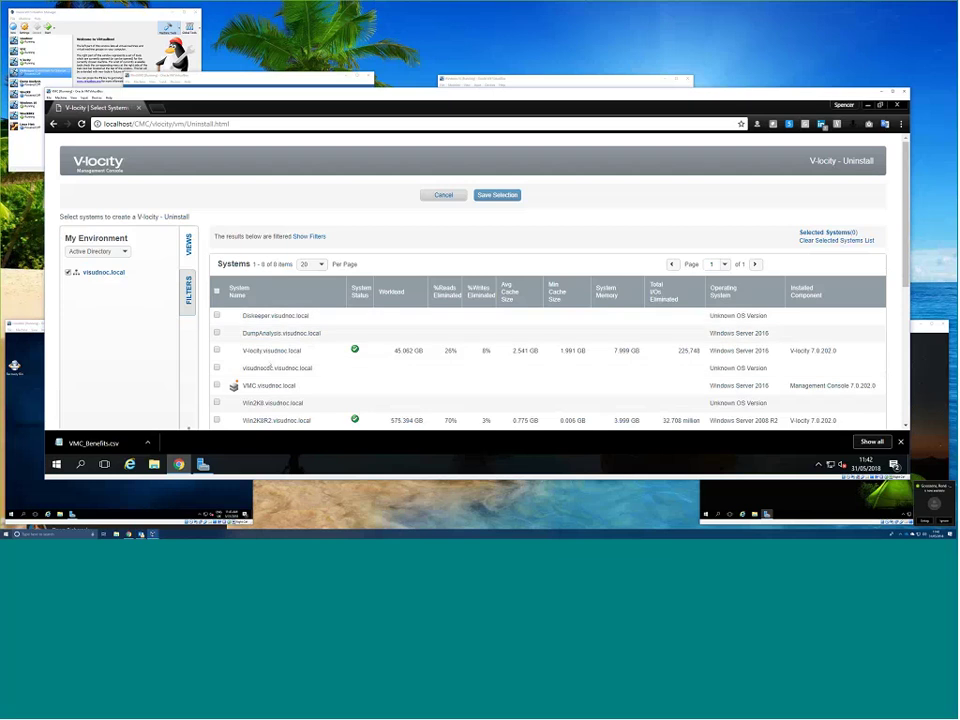
{"action": "scroll", "coordinate": [275, 313], "scroll_direction": "down", "scroll_amount": 2}
{"action": "scroll", "coordinate": [275, 313], "scroll_direction": "up", "scroll_amount": 1}
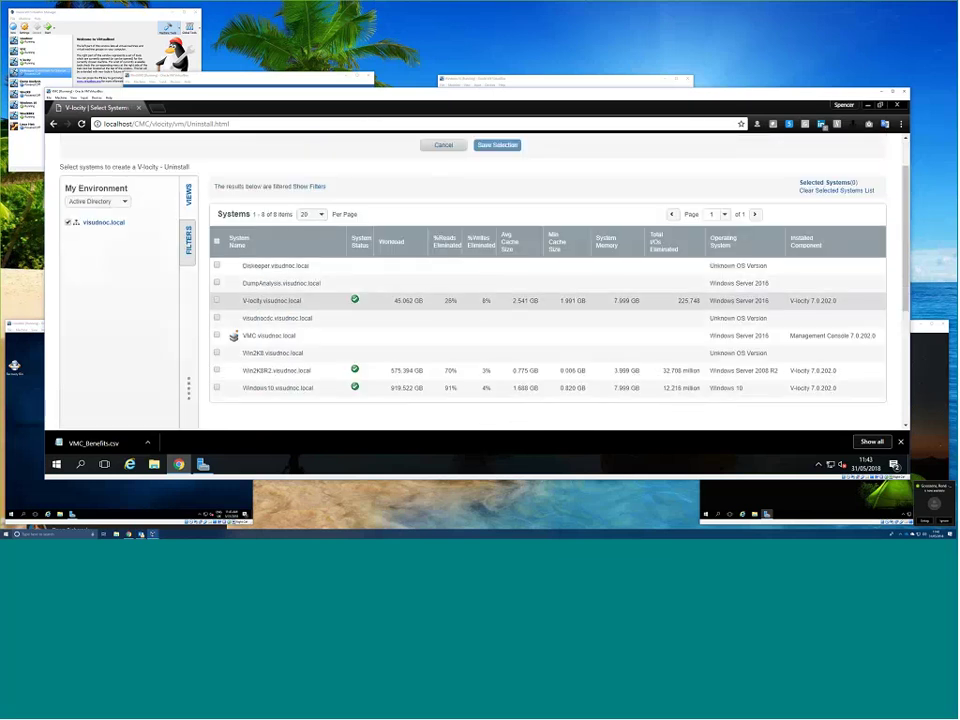
{"action": "left_click", "coordinate": [217, 300]}
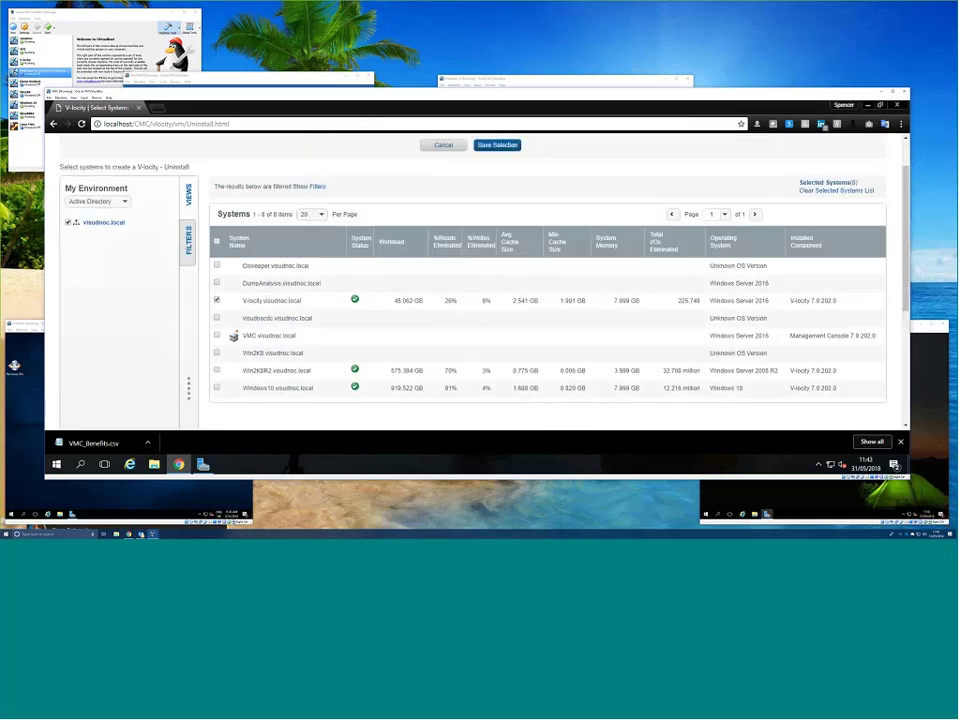
{"action": "left_click", "coordinate": [800, 497]}
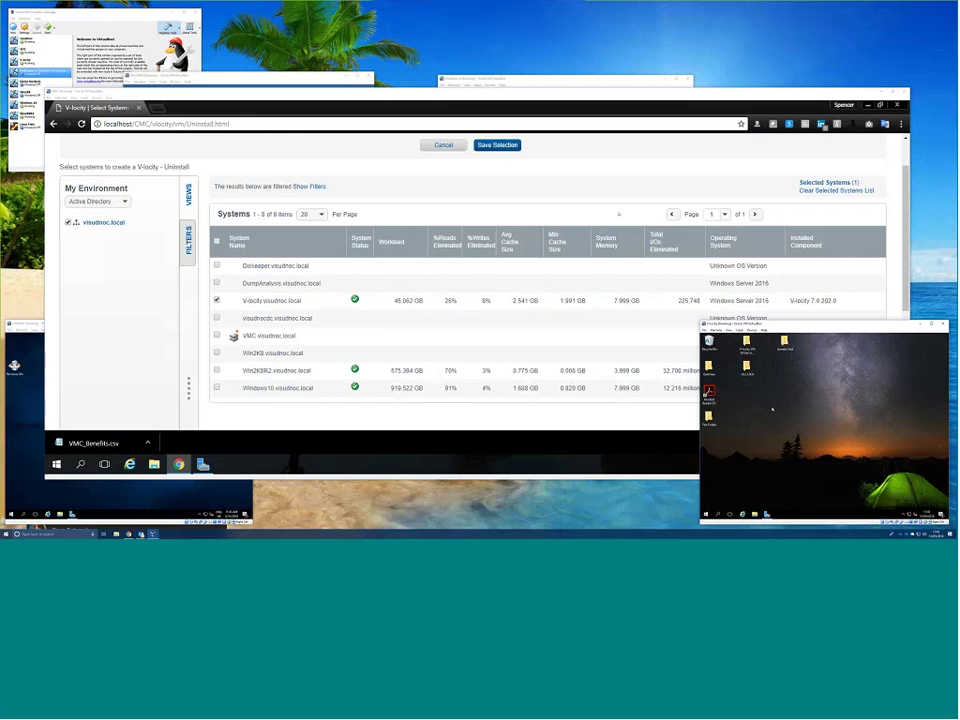
{"action": "left_click", "coordinate": [497, 145]}
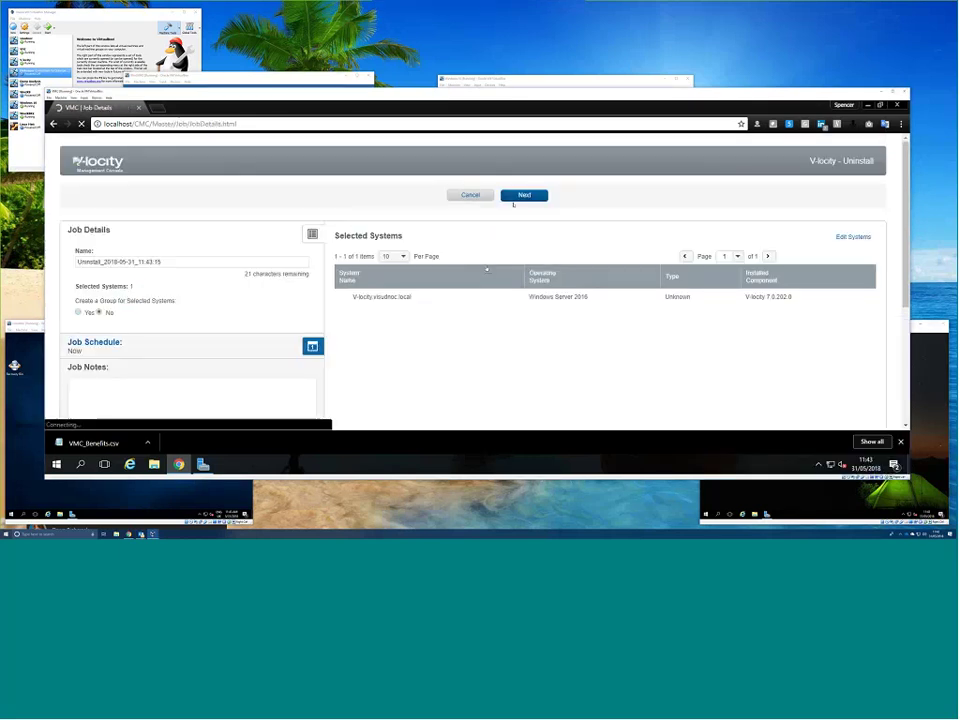
Create the uninstall job with its default name and the schedule Now, and check it in the dashboard's Job Queue.
{"action": "left_click", "coordinate": [514, 198]}
{"action": "left_click", "coordinate": [516, 197]}
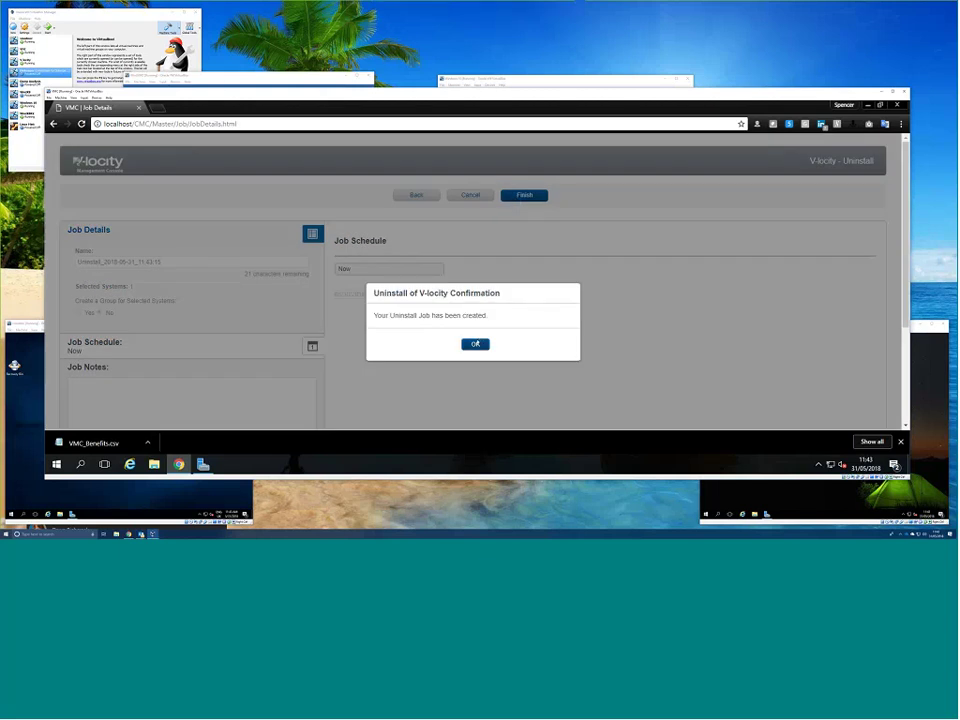
{"action": "left_click", "coordinate": [476, 343]}
{"action": "scroll", "coordinate": [493, 352], "scroll_direction": "down", "scroll_amount": 5}
{"action": "scroll", "coordinate": [493, 352], "scroll_direction": "down", "scroll_amount": 1}
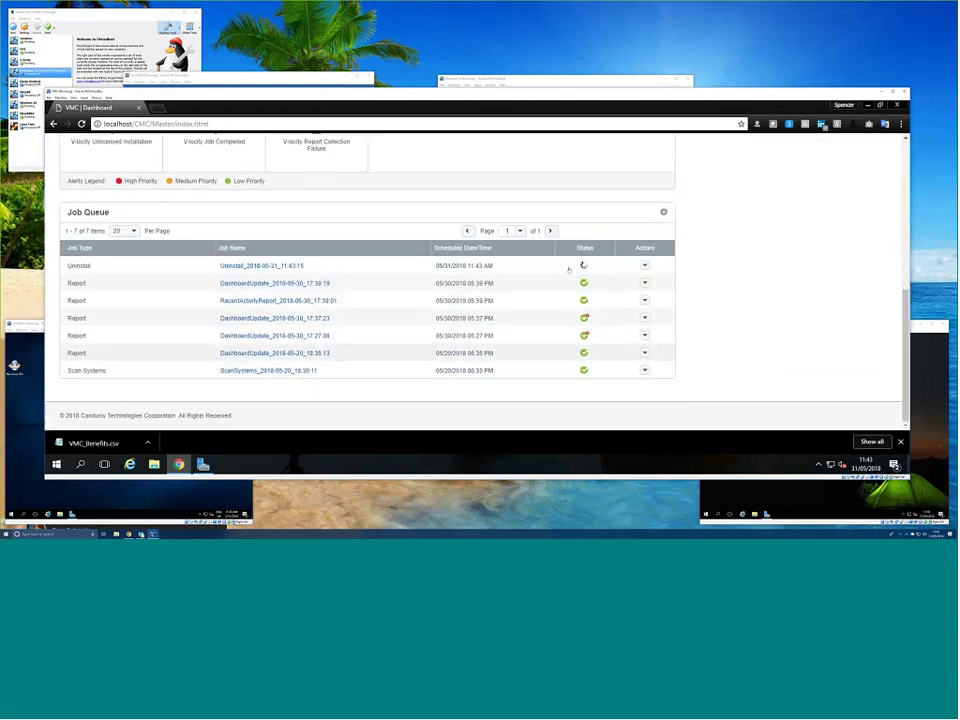
Switch to the V-locity virtual machine and check the V-locity folder under Program Files, Condusiv Technologies on drive C in File Explorer.
{"action": "left_click", "coordinate": [928, 456]}
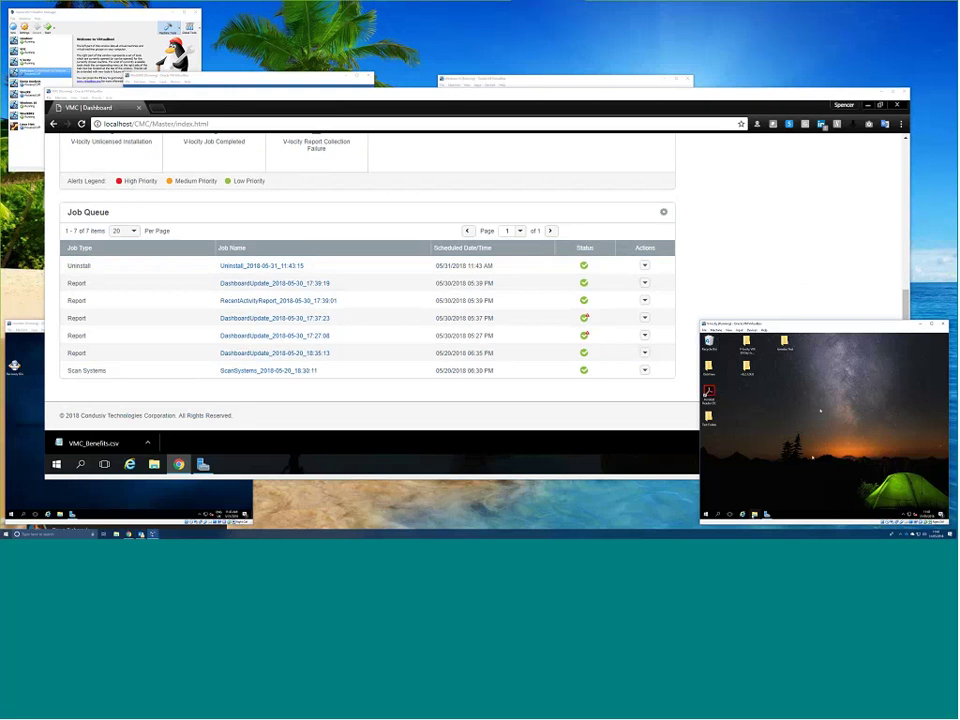
{"action": "left_click", "coordinate": [755, 515]}
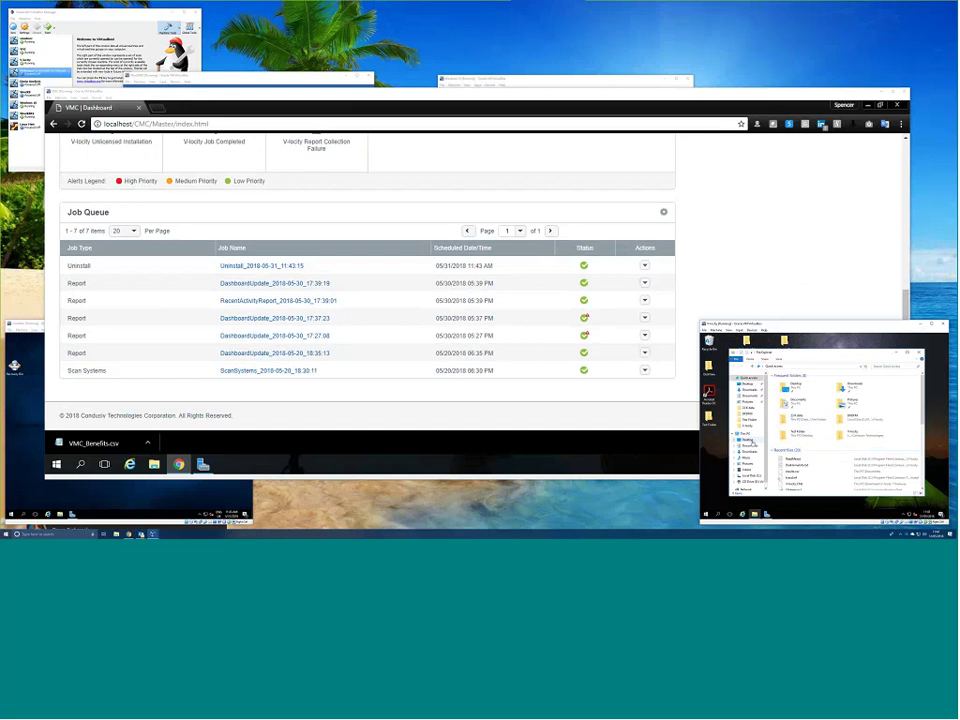
{"action": "left_click", "coordinate": [748, 476]}
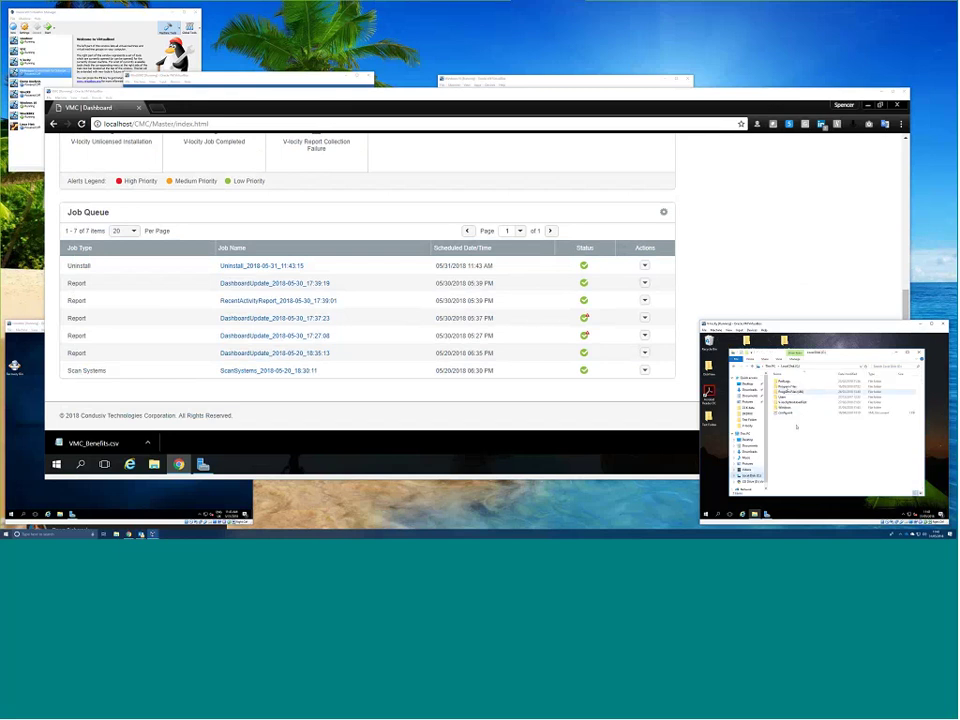
{"action": "double_click", "coordinate": [788, 387]}
{"action": "double_click", "coordinate": [805, 388]}
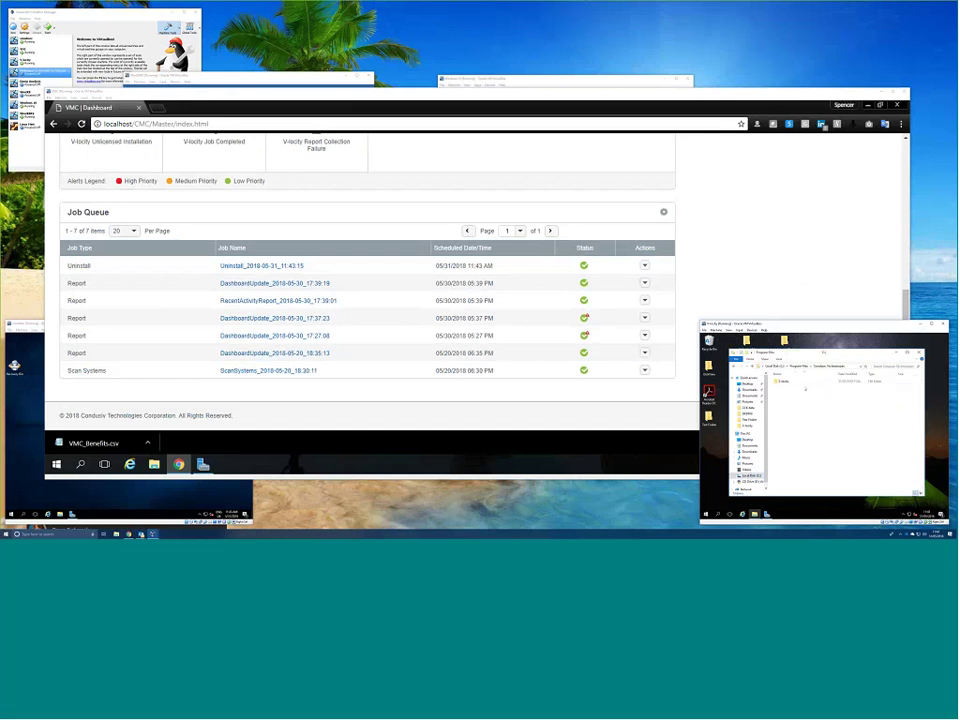
{"action": "double_click", "coordinate": [792, 387]}
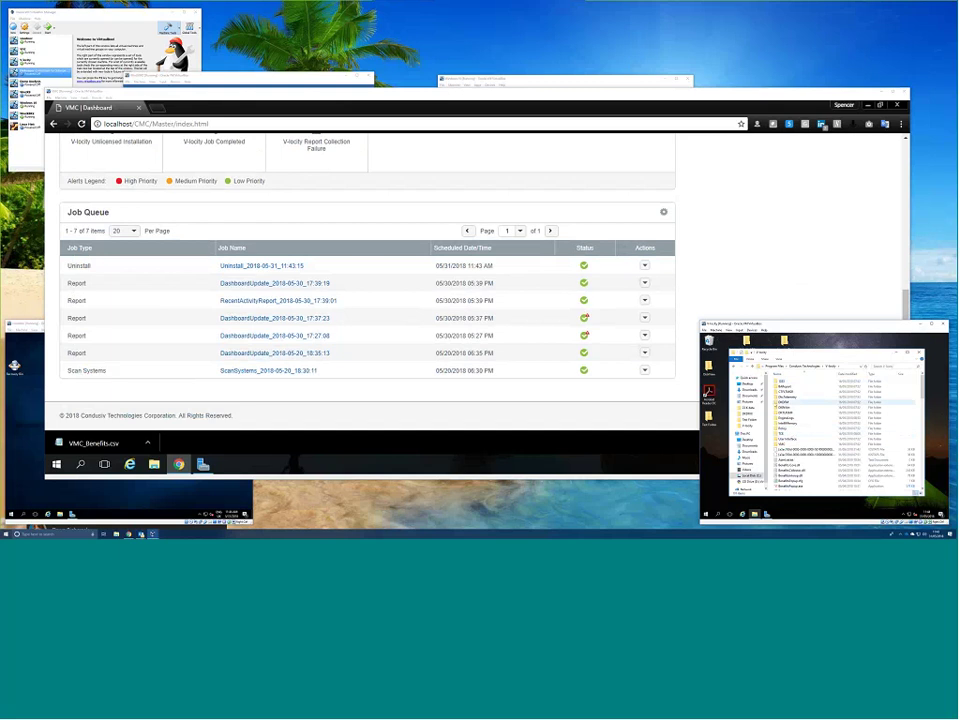
{"action": "double_click", "coordinate": [778, 403]}
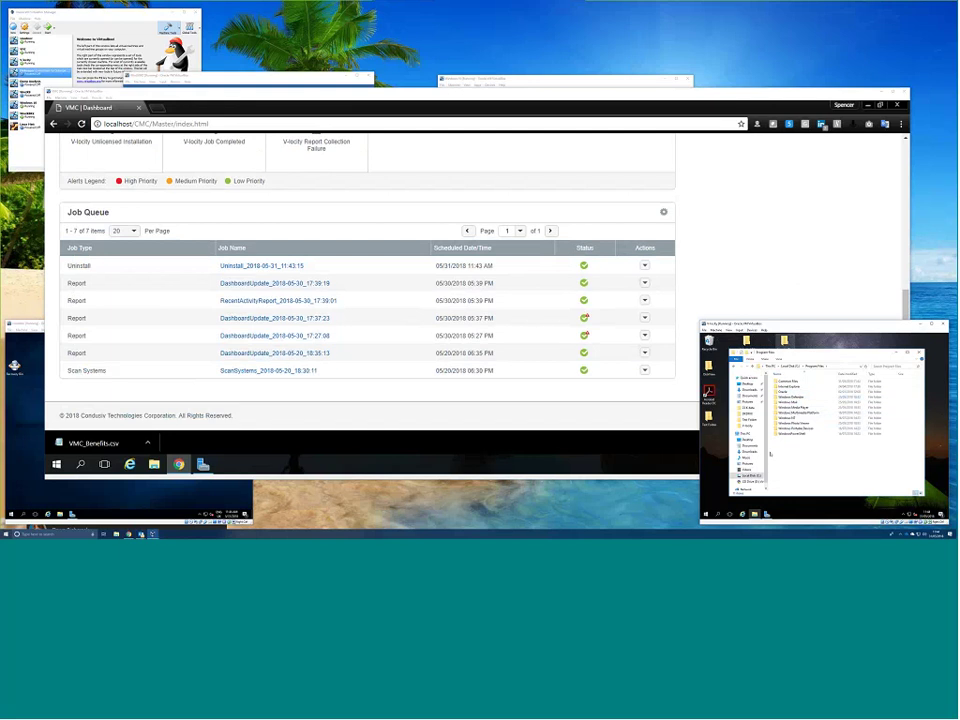
Return to the VMC virtual machine's dashboard, start a V-locity deployment, and save V-locity.visudnoc.local from the visudnoc.local domain as the selected system.
{"action": "left_click", "coordinate": [777, 242]}
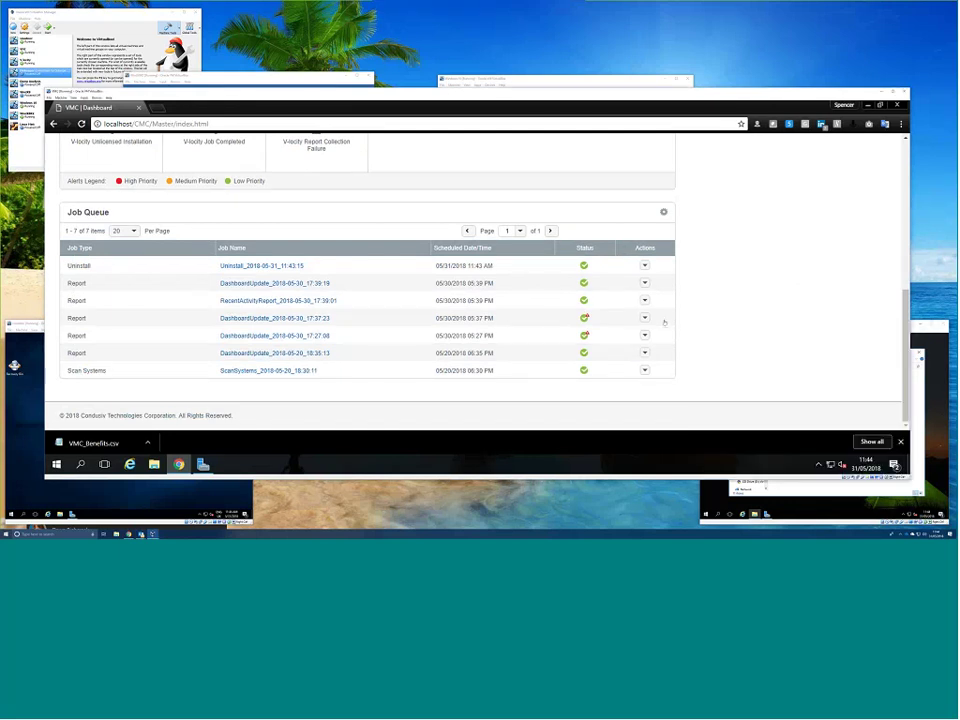
{"action": "scroll", "coordinate": [664, 322], "scroll_direction": "up", "scroll_amount": 10}
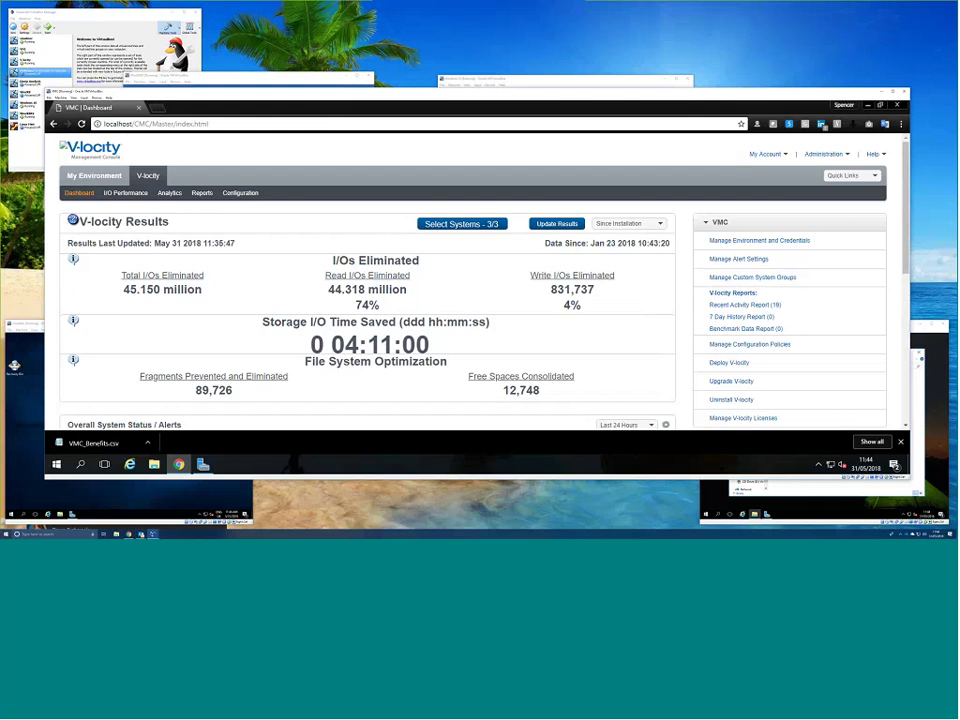
{"action": "left_click", "coordinate": [724, 363]}
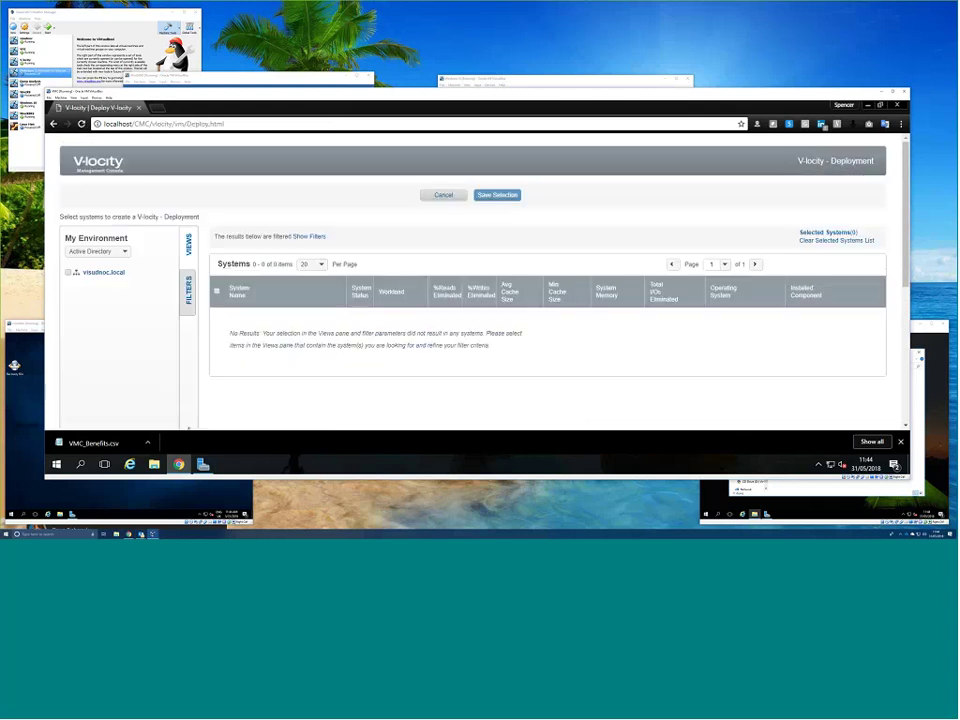
{"action": "left_click", "coordinate": [68, 272]}
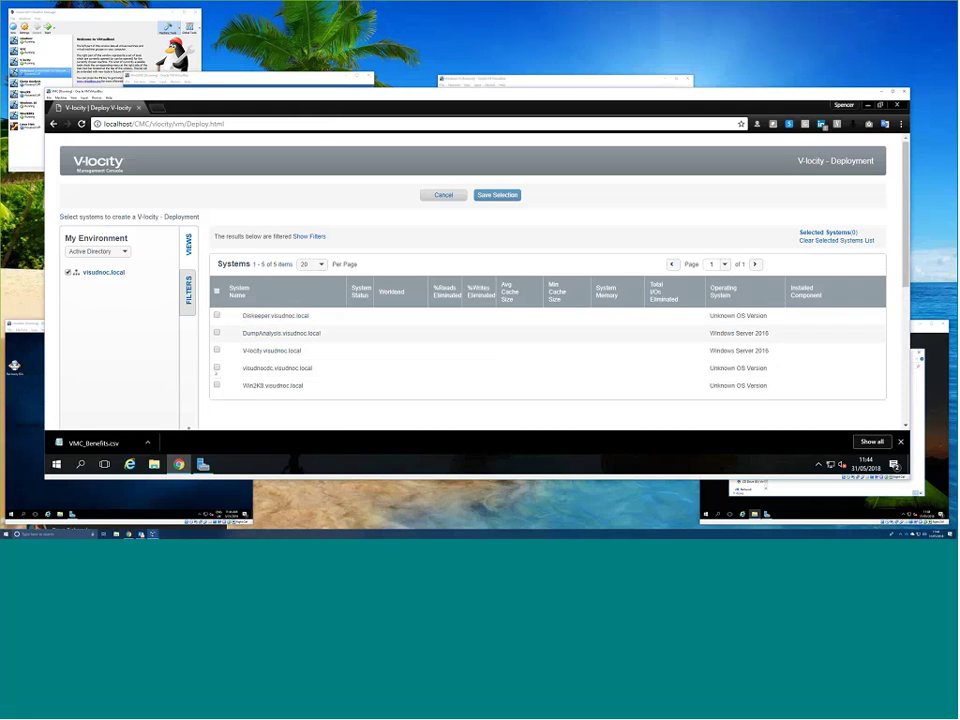
{"action": "left_click", "coordinate": [217, 350]}
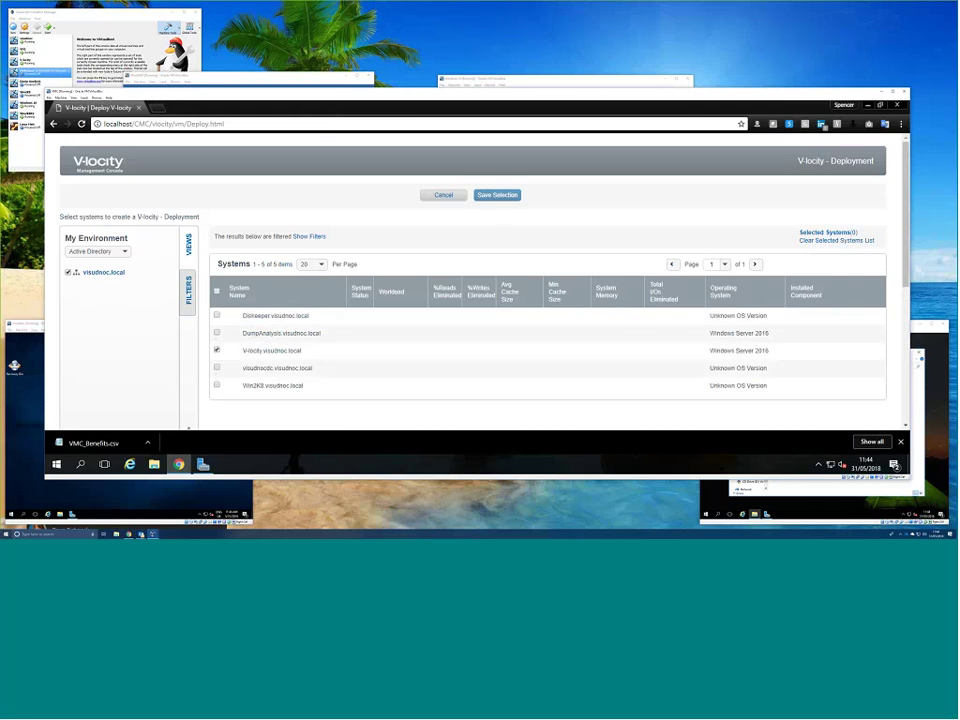
{"action": "left_click", "coordinate": [497, 195]}
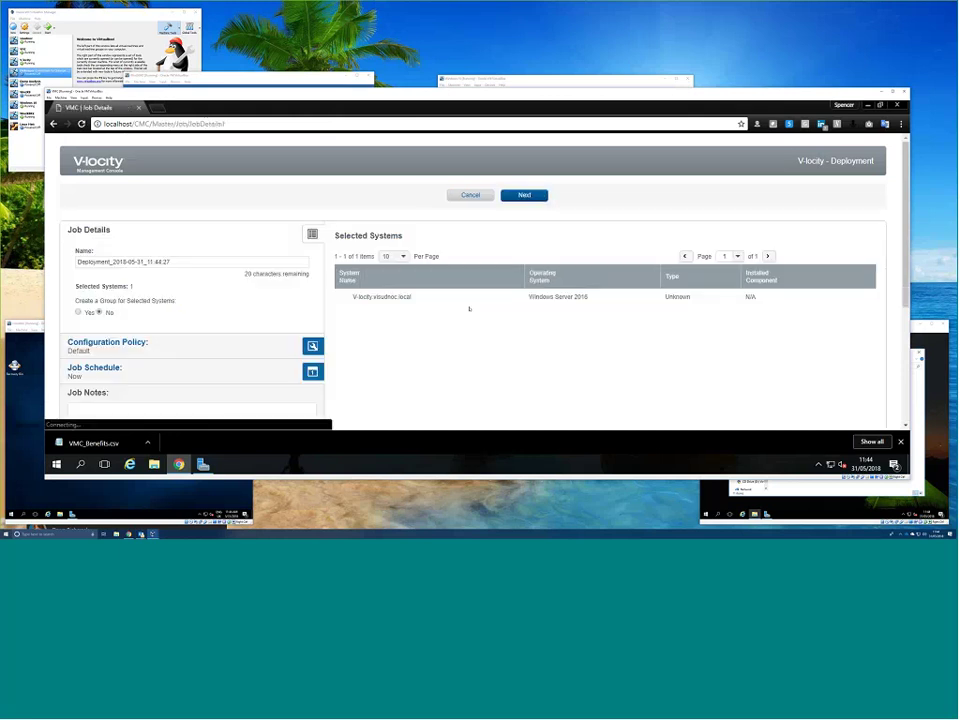
Create the deployment job with the Default configuration policy, schedule Now and communication port 13568, and check it in the dashboard's Job Queue.
{"action": "left_click", "coordinate": [524, 195]}
{"action": "left_click", "coordinate": [528, 195]}
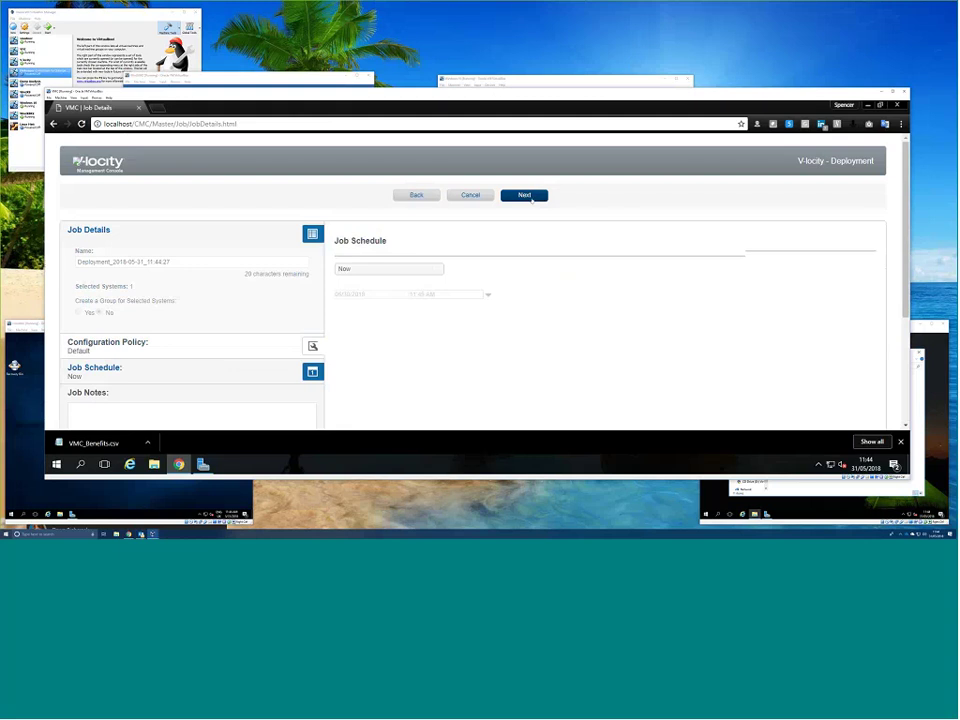
{"action": "left_click", "coordinate": [525, 196]}
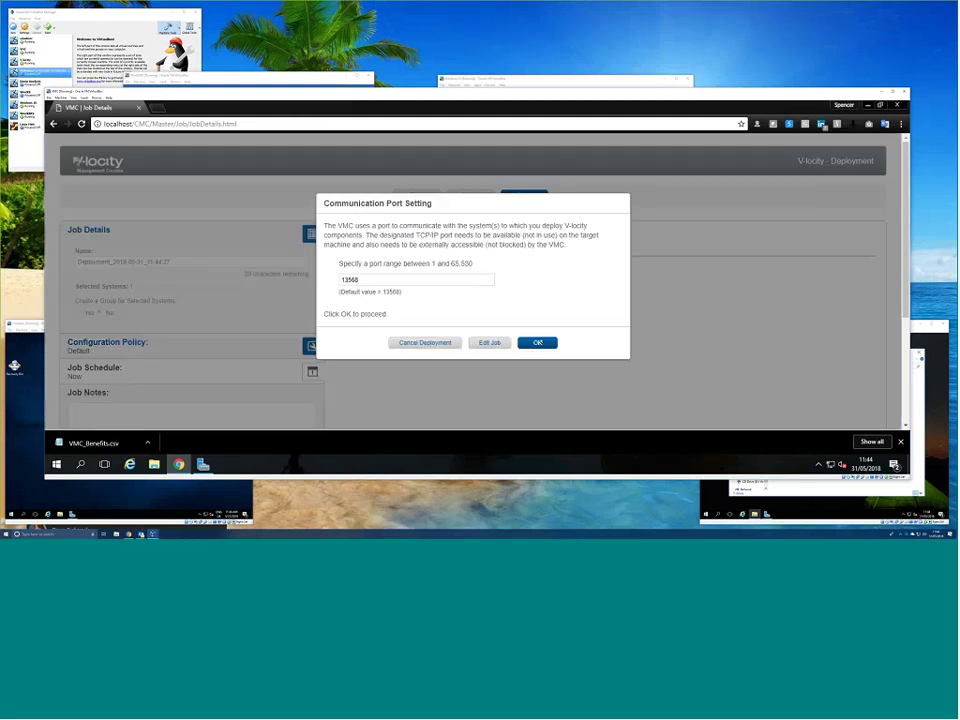
{"action": "left_click", "coordinate": [540, 343]}
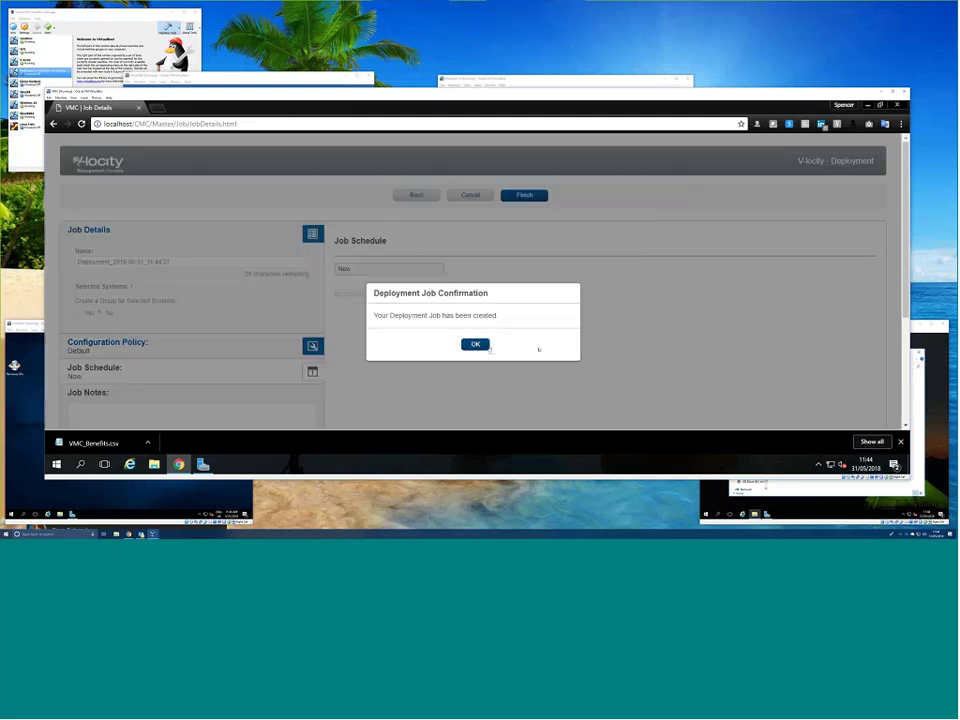
{"action": "key", "text": "Return"}
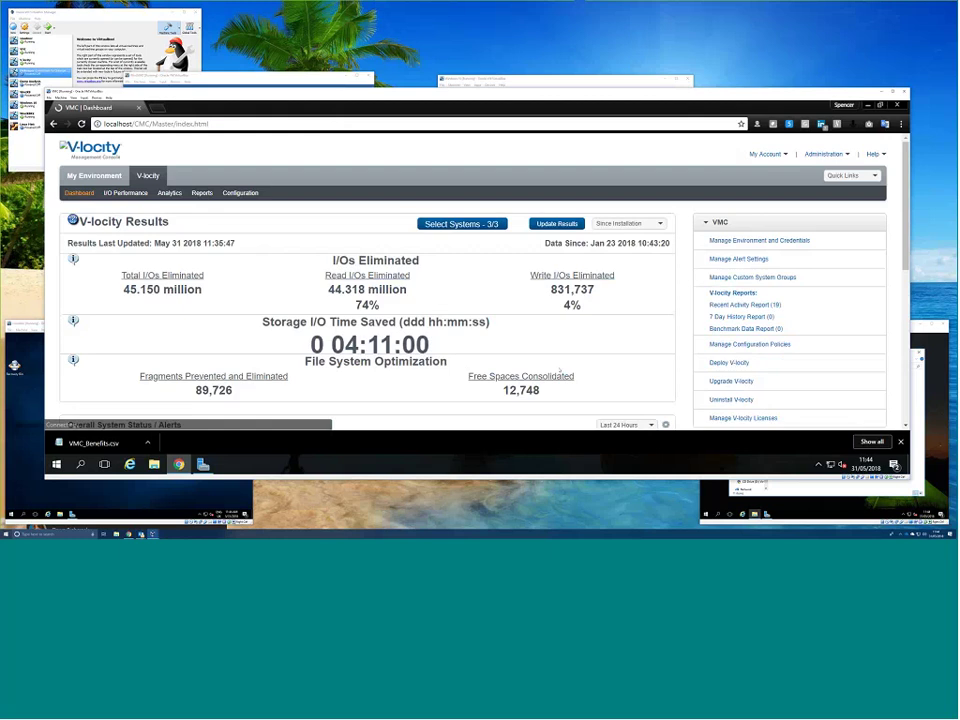
{"action": "scroll", "coordinate": [560, 346], "scroll_direction": "down", "scroll_amount": 5}
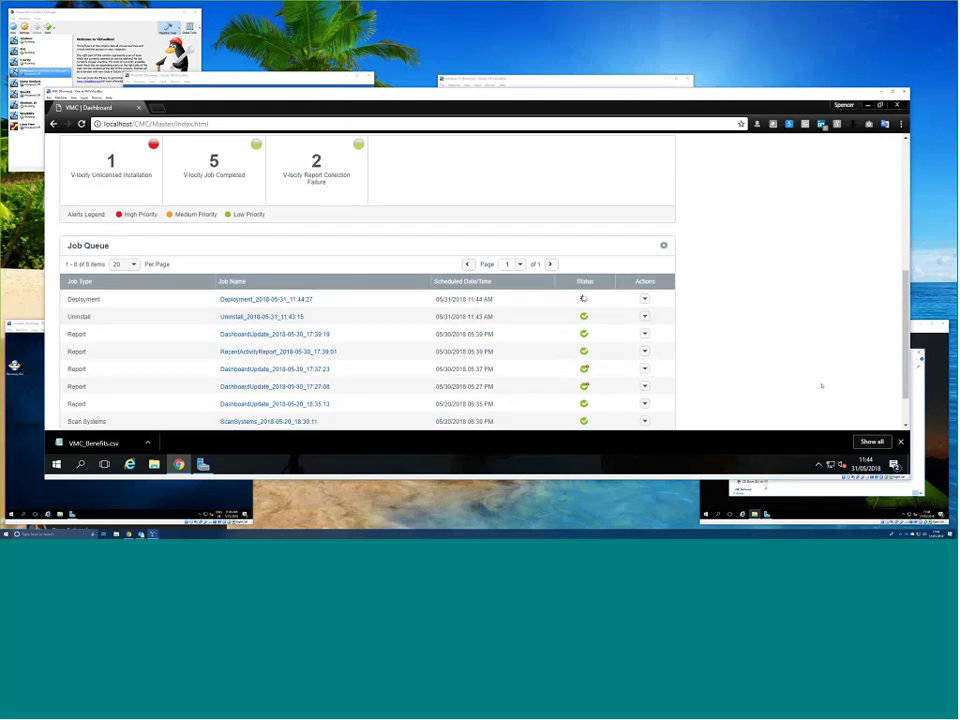
Switch to the V-locity virtual machine to check its Program Files folder during the deployment.
{"action": "left_click", "coordinate": [937, 375]}
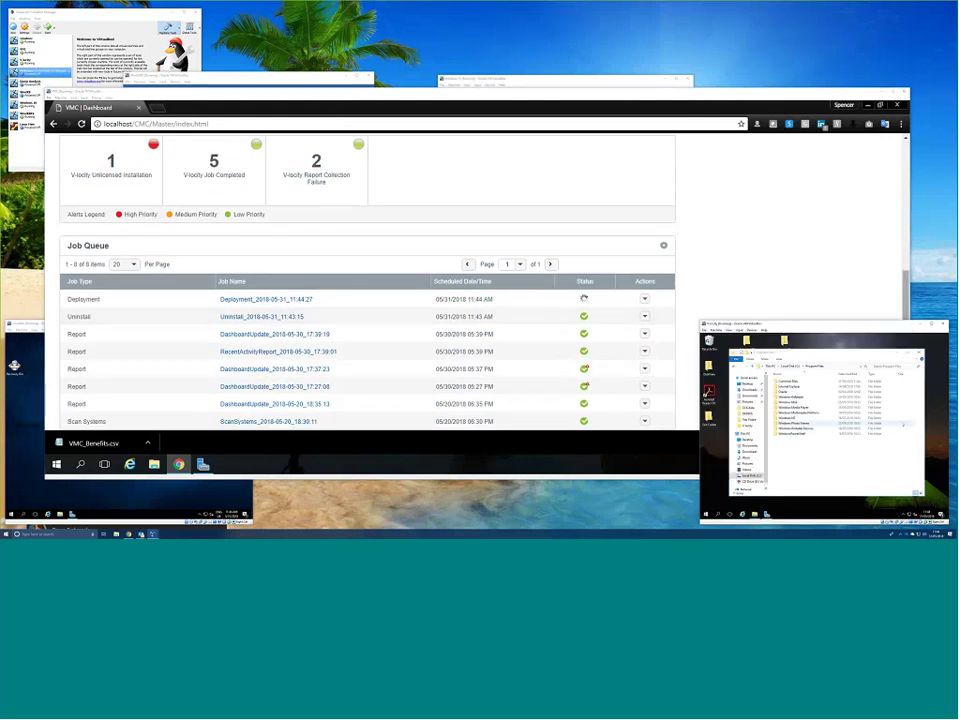